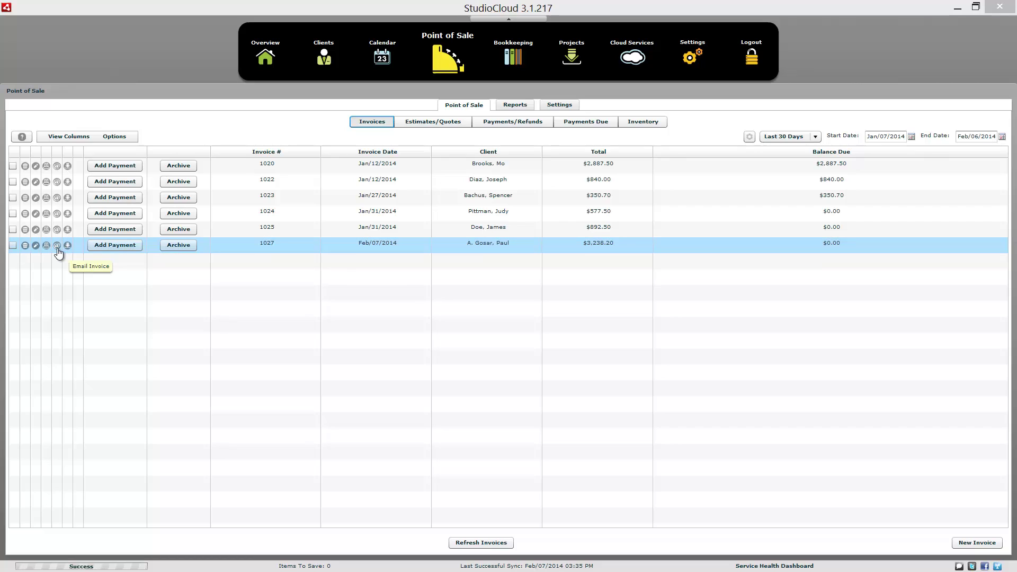
Step: Look over the last invoice in the list, close it, and start a new invoice
click(57, 247)
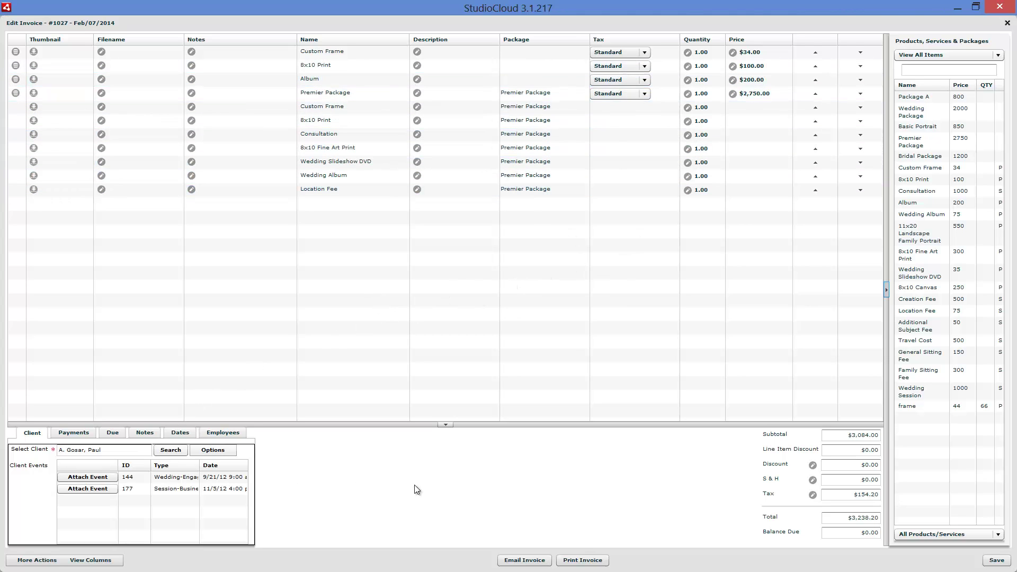
click(1007, 23)
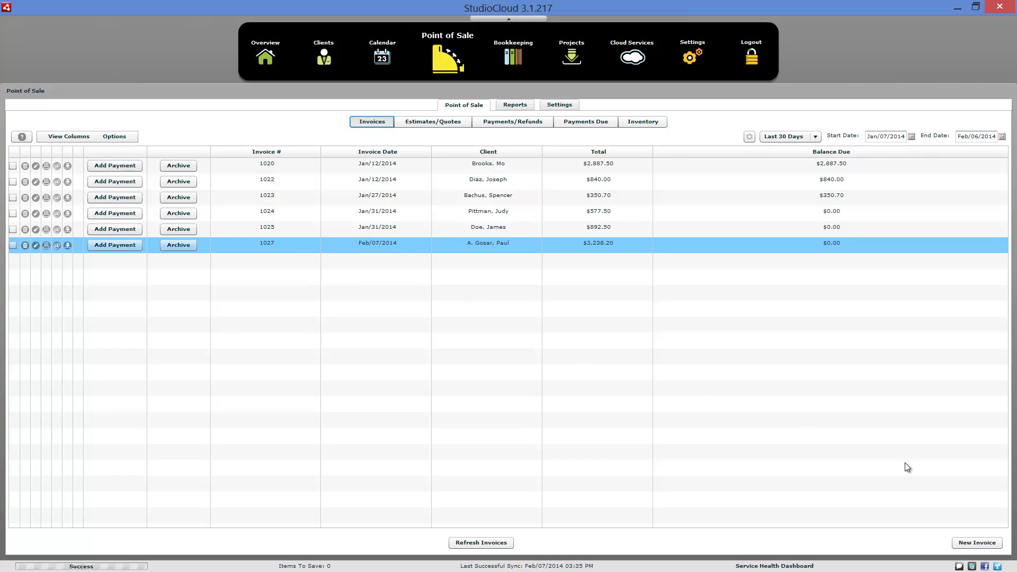
click(970, 543)
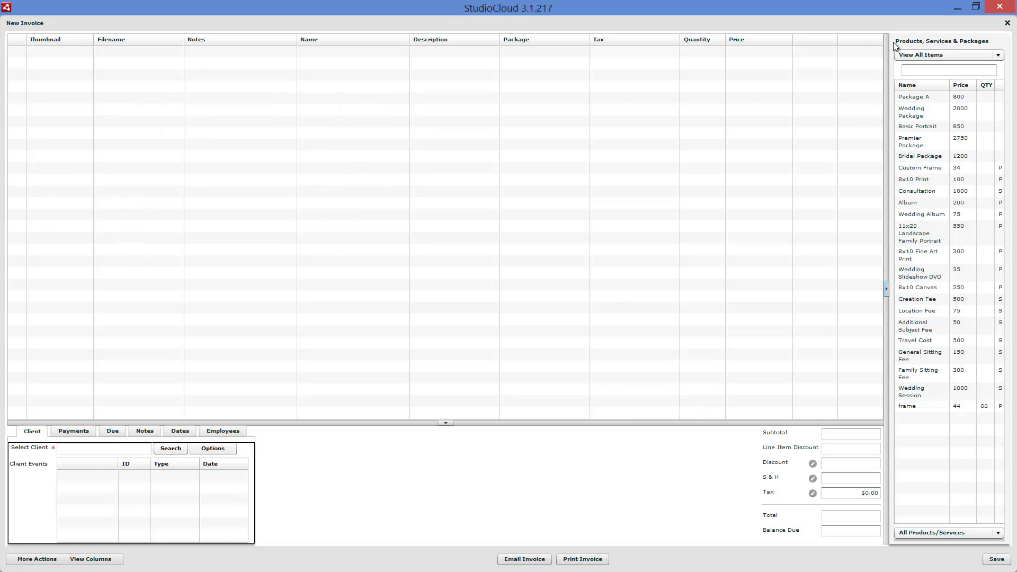
Step: Filter the item list to only services, only products and only packages, and return it to all items
click(919, 109)
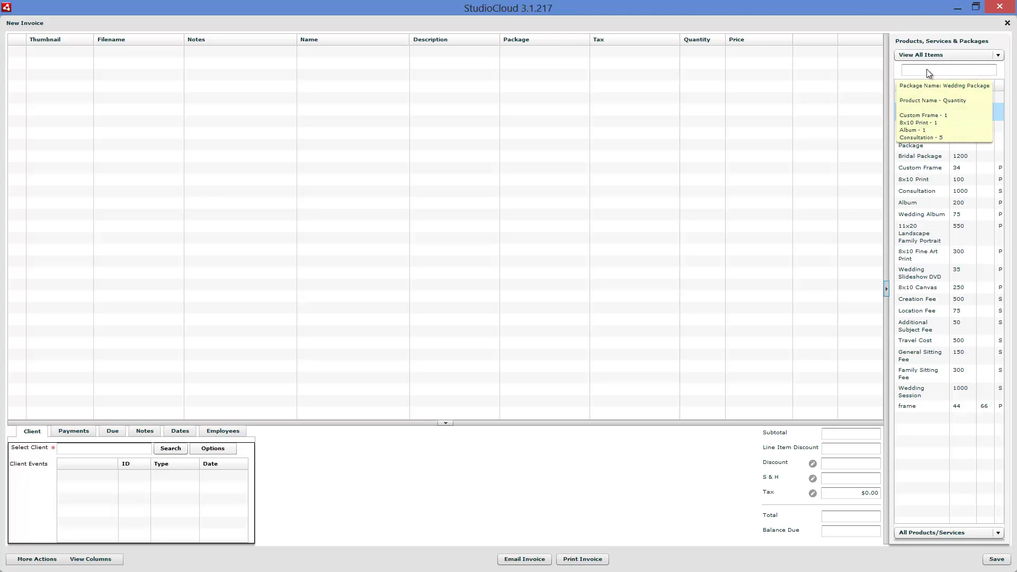
click(999, 55)
click(979, 78)
click(986, 55)
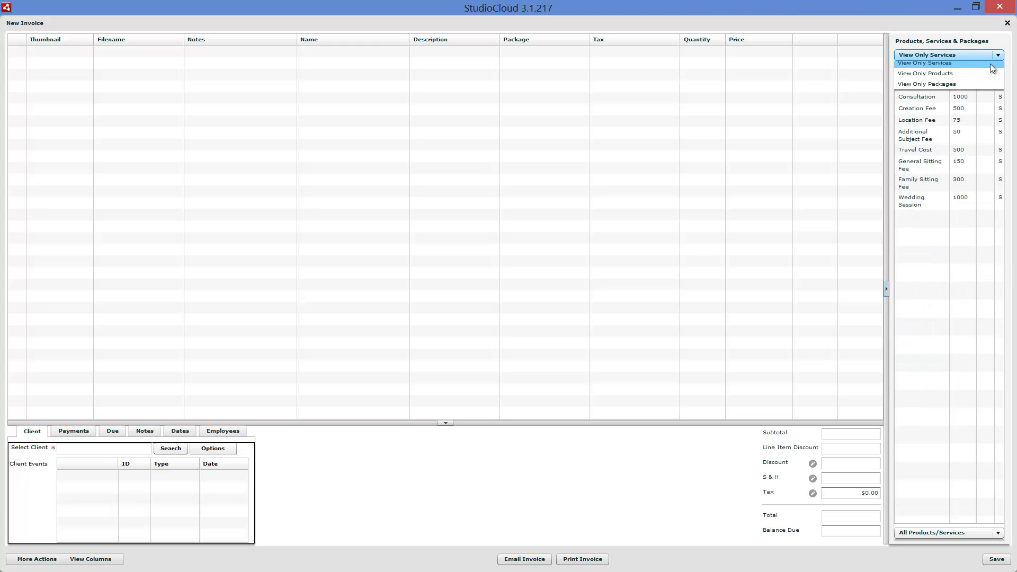
click(986, 88)
click(975, 55)
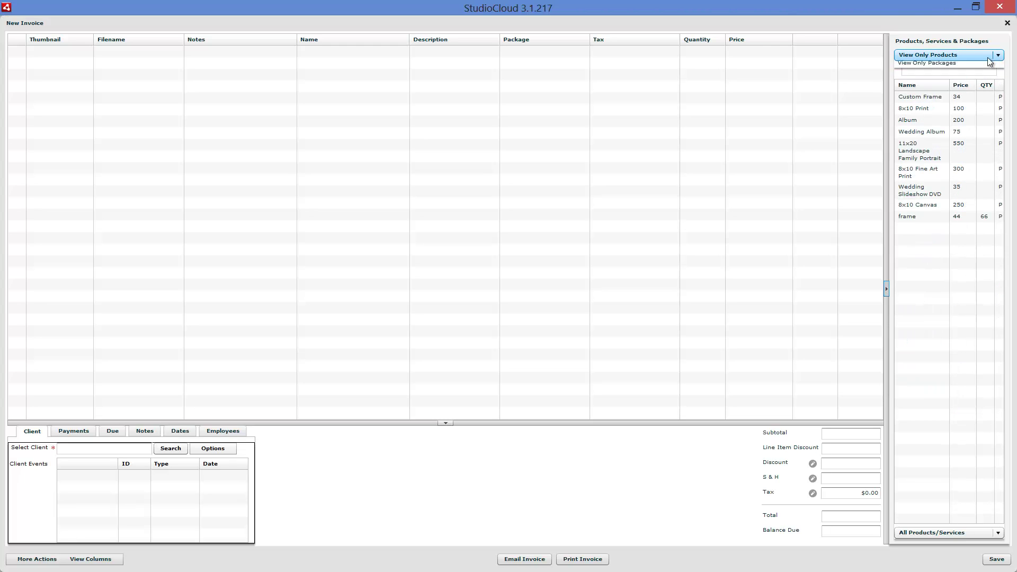
click(966, 98)
click(965, 55)
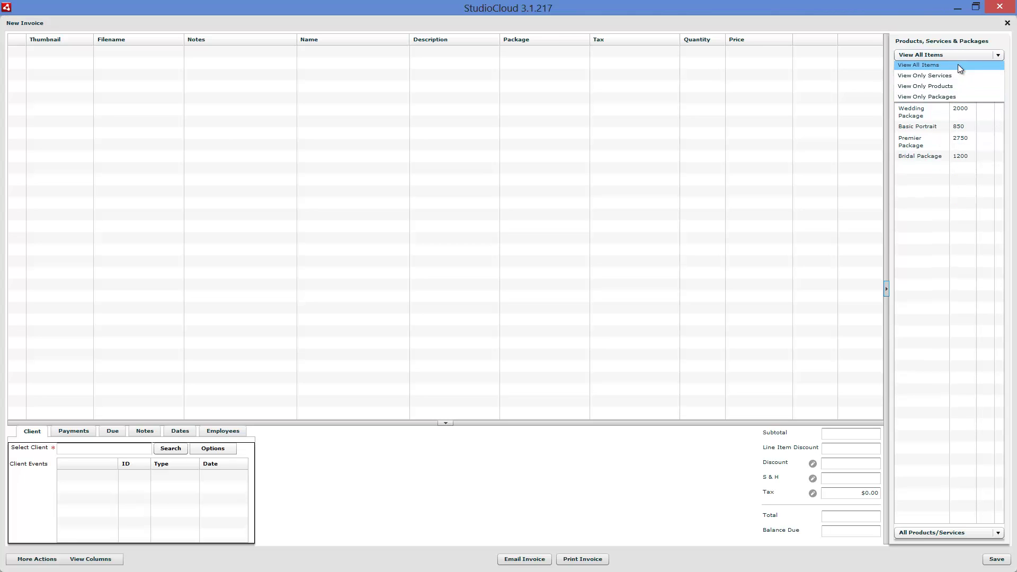
click(959, 65)
Step: Search the item list for "package" and clear the search
click(949, 70)
text(package)
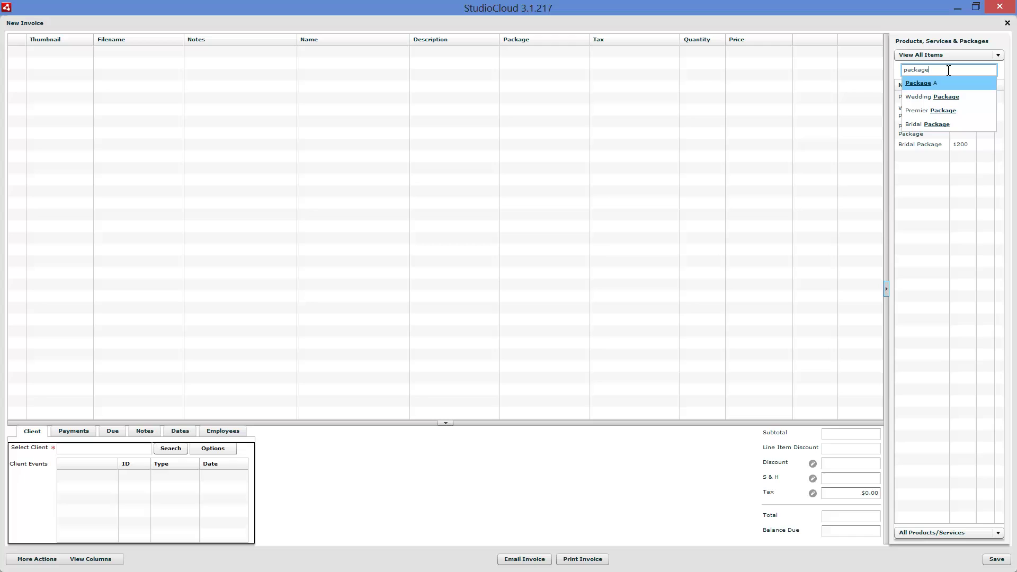
key(ctrl+a)
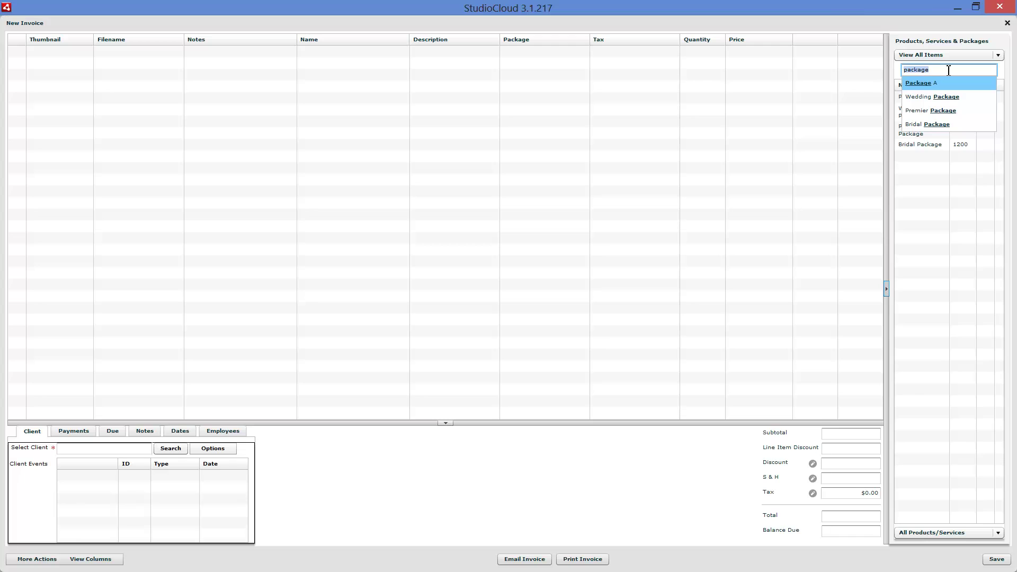
key(BackSpace)
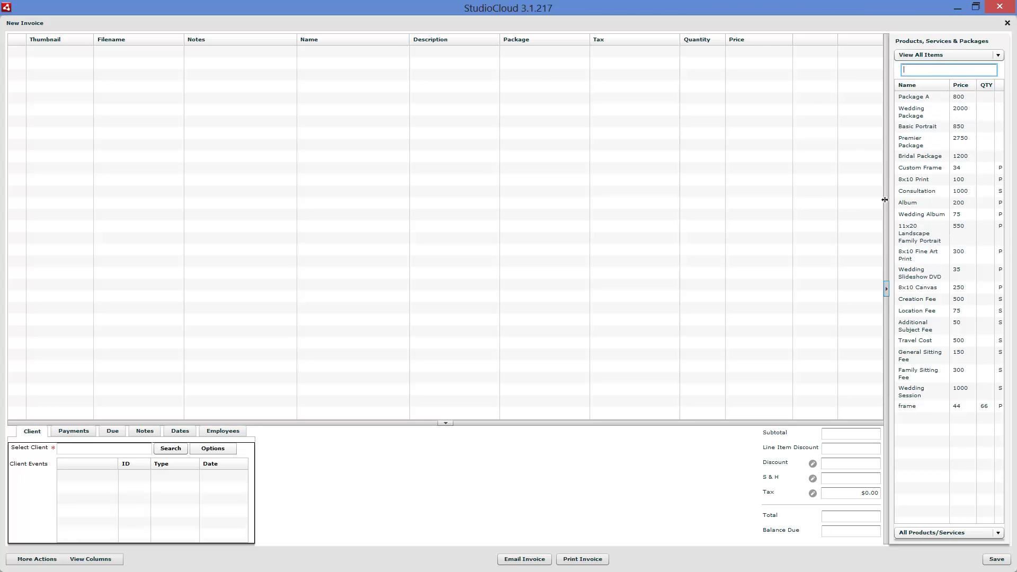
Step: Examine the names, prices, quantities and descriptions of the items in the full products and services list
click(983, 407)
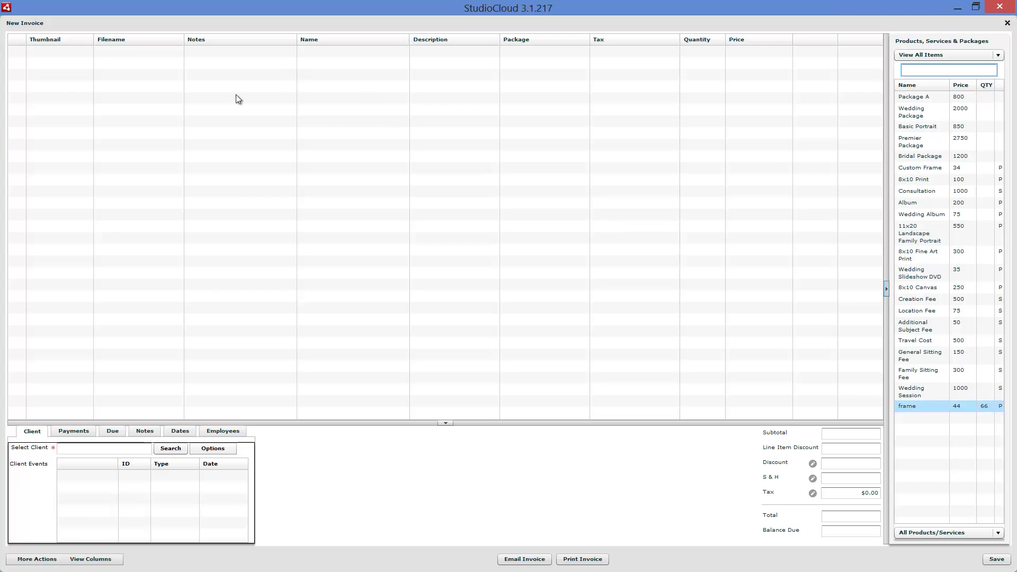
click(967, 463)
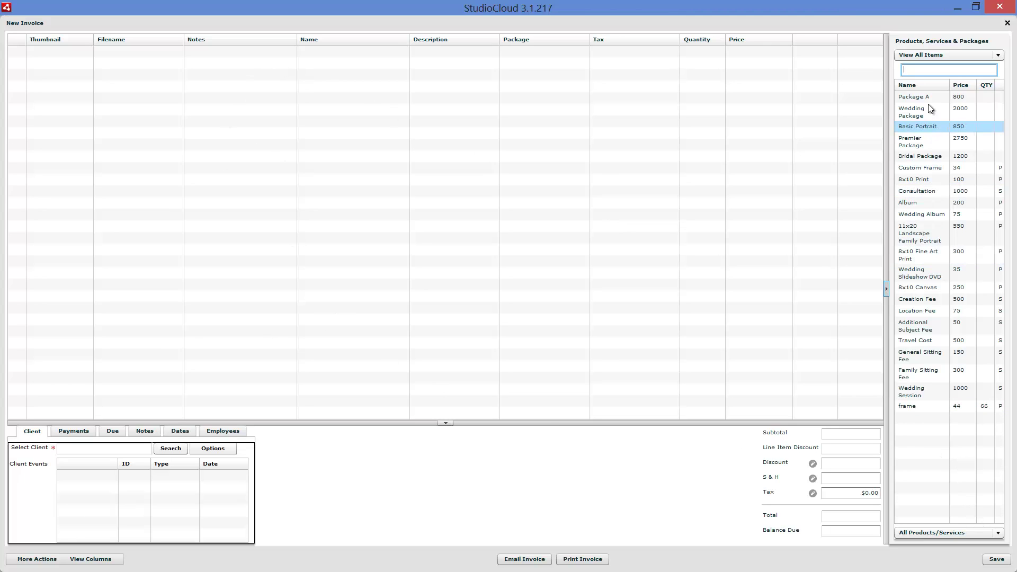
click(930, 272)
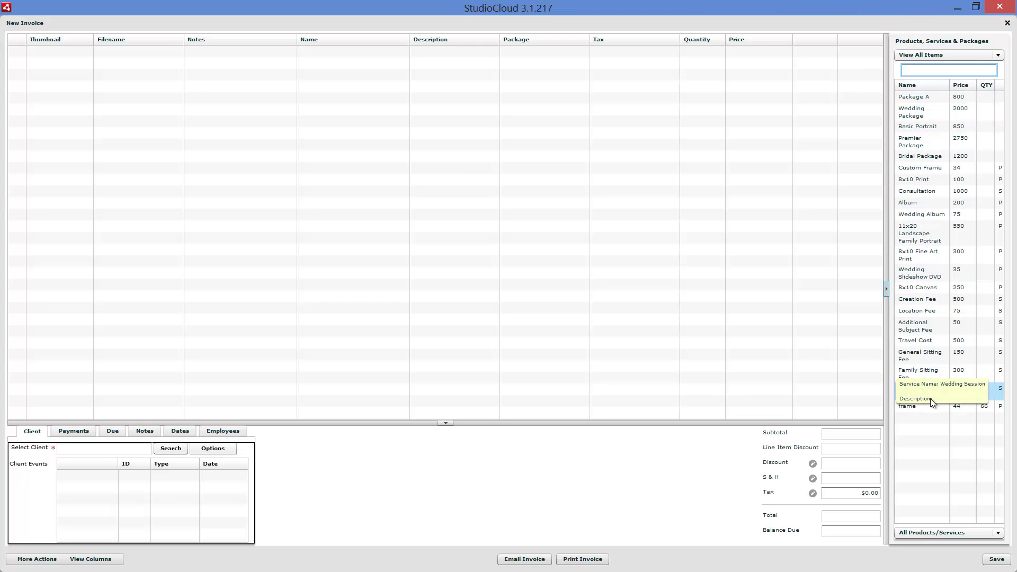
mouse_move(921, 95)
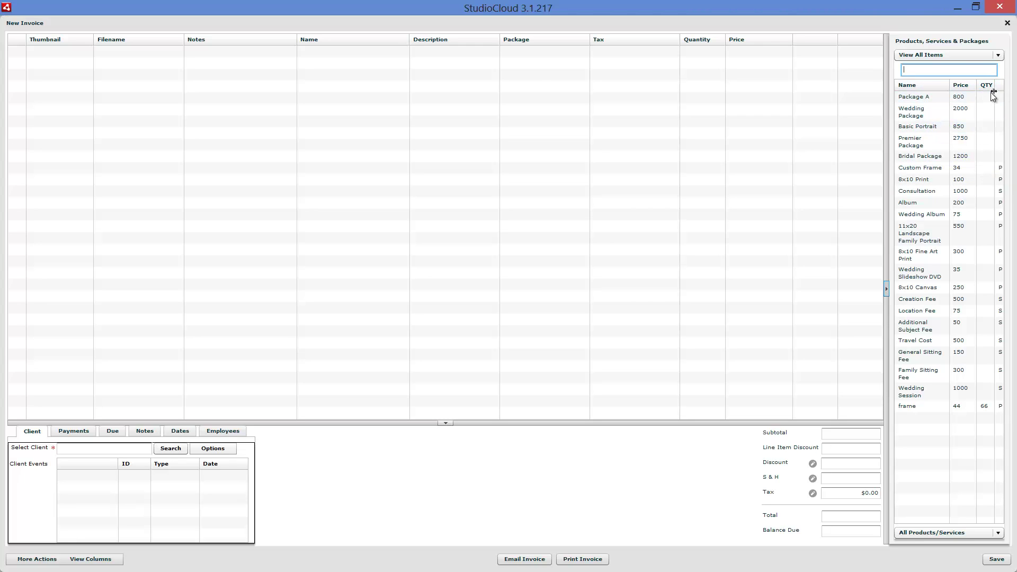
mouse_move(986, 411)
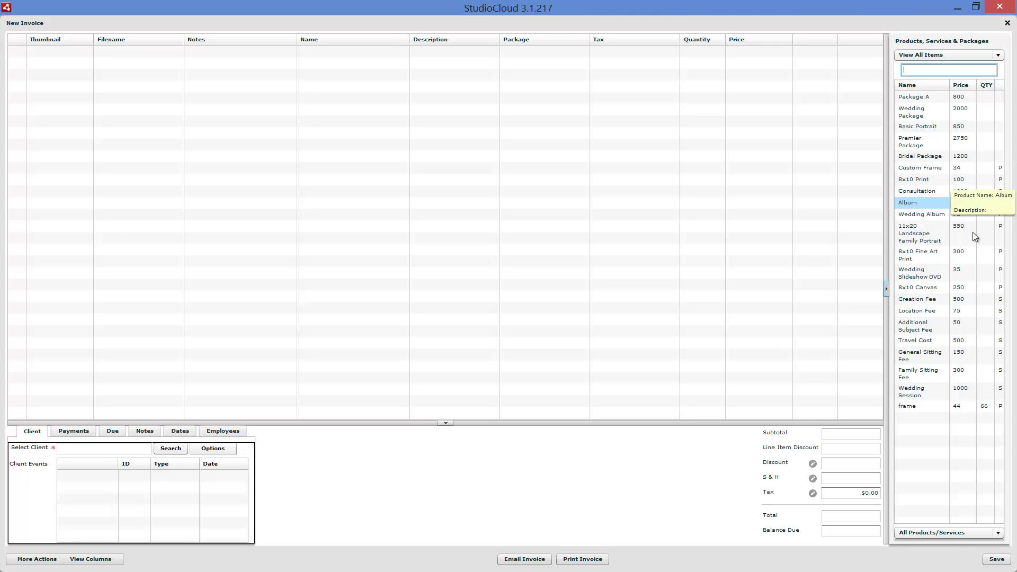
Step: Filter the item list by the Portrait and Wedding categories, and return it to All Products/Services
click(949, 534)
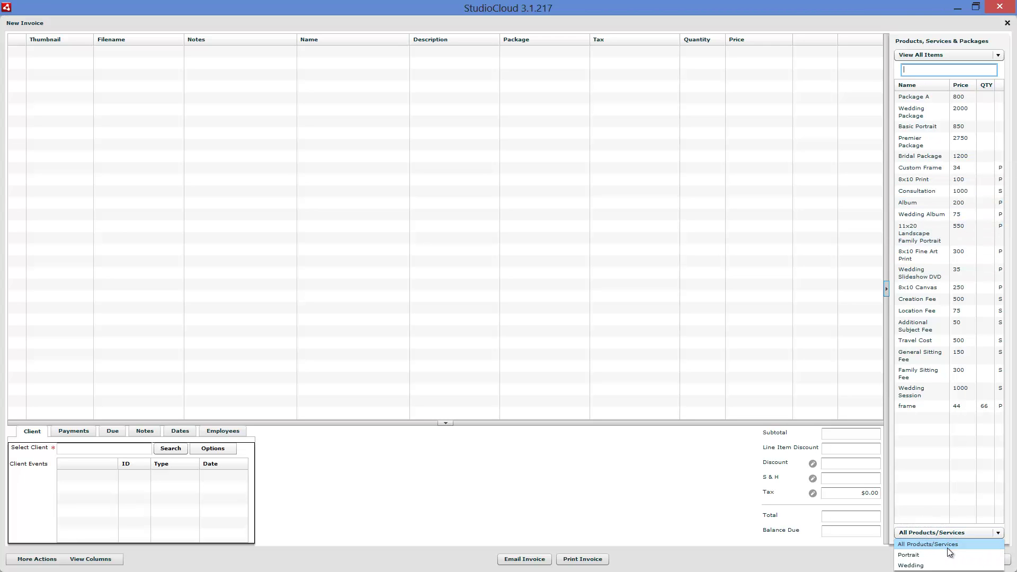
click(947, 551)
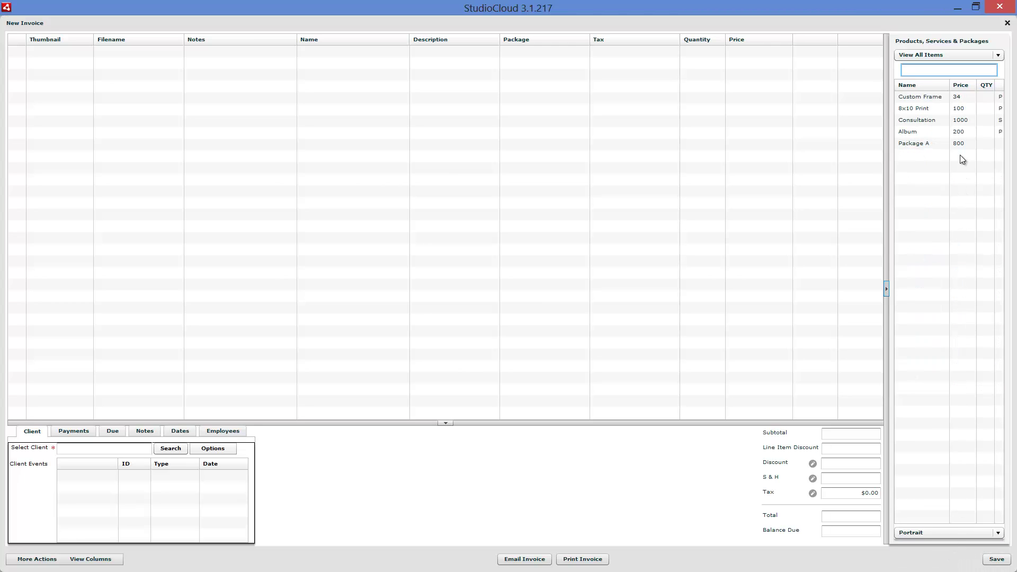
click(916, 535)
click(921, 559)
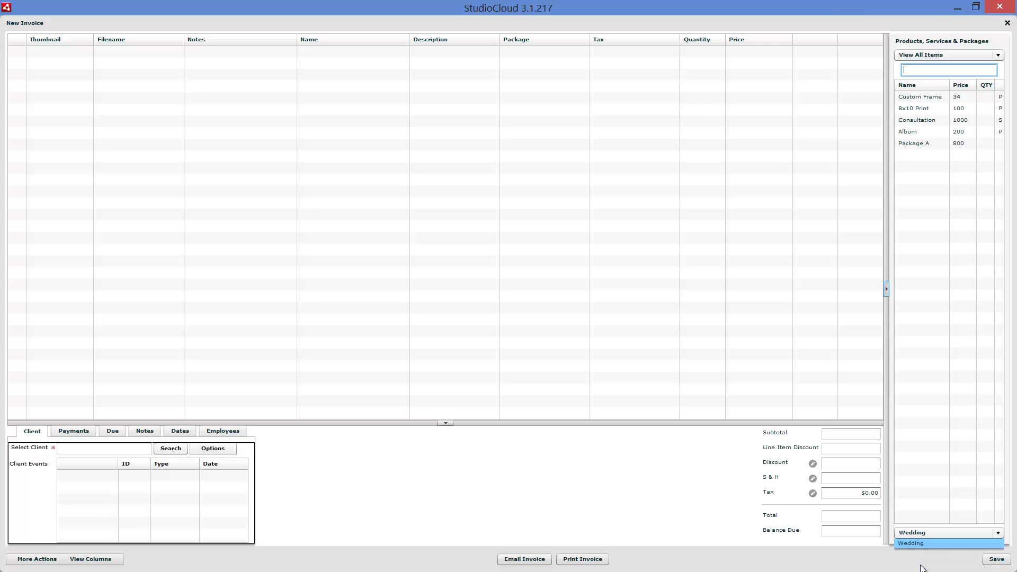
click(921, 536)
click(923, 546)
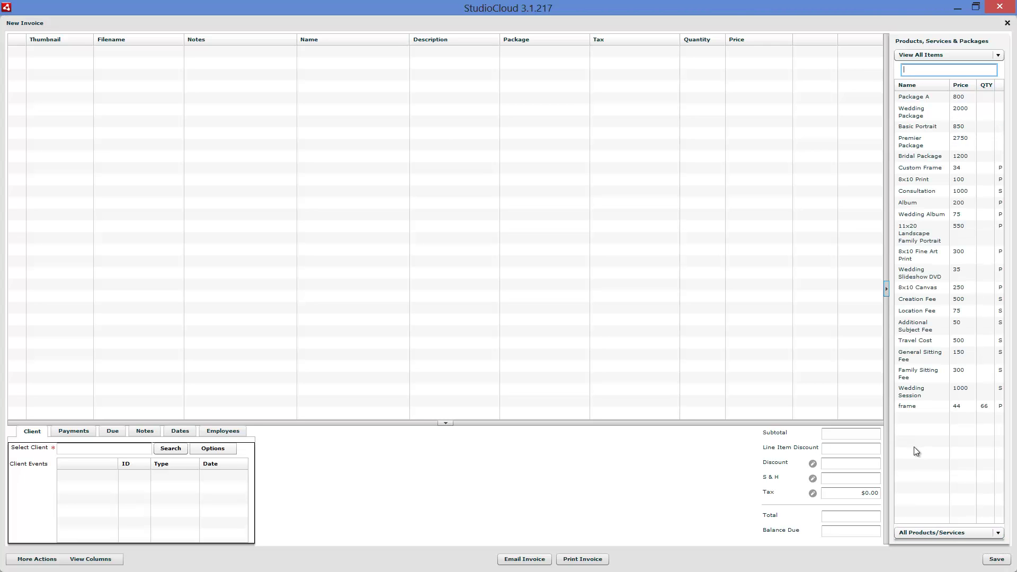
Step: Add Package A, Custom Frame and Album to the new invoice
double_click(920, 96)
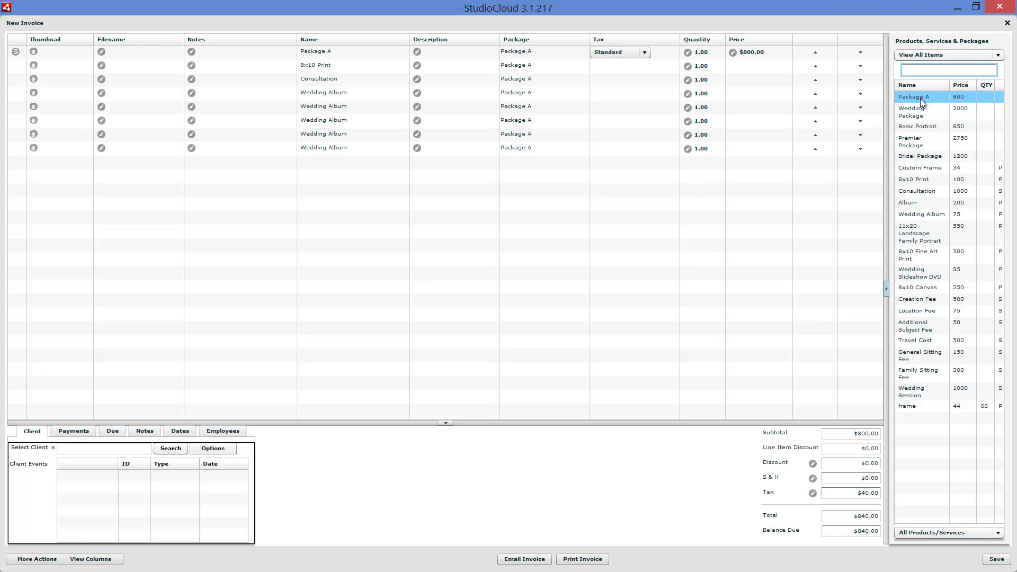
double_click(919, 168)
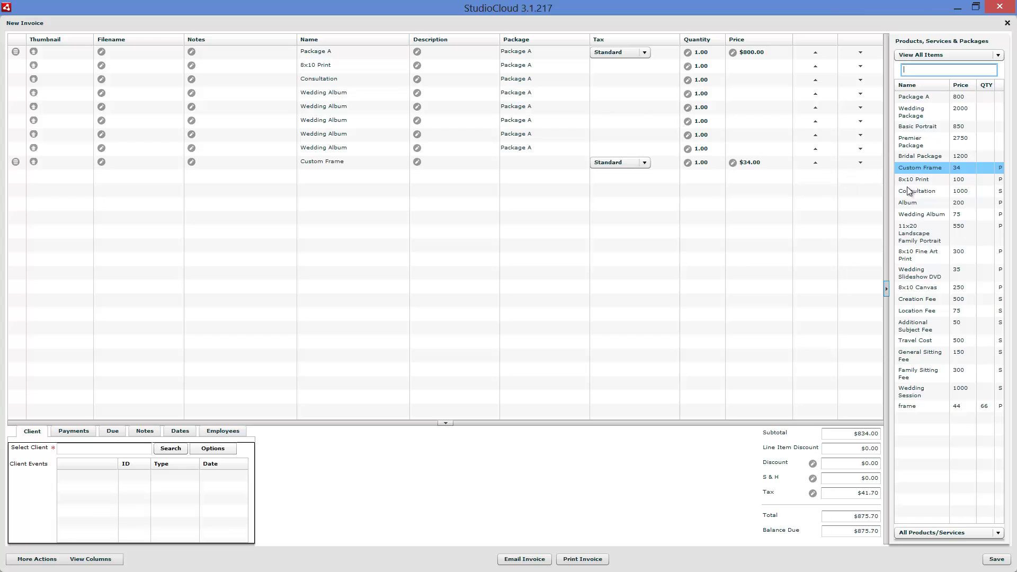
drag(909, 202, 795, 247)
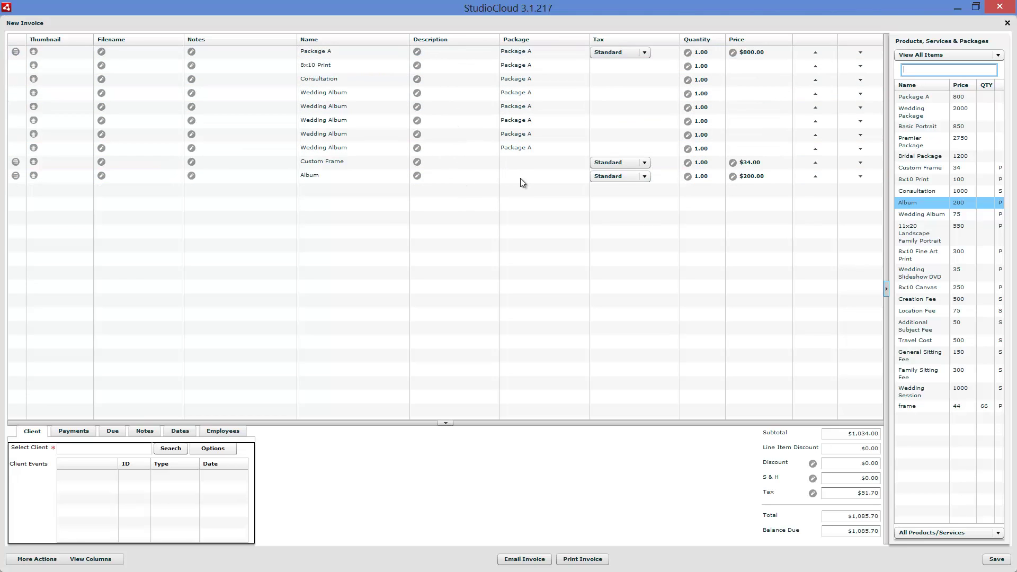
Step: Check the tax options of the Package A line, keeping Standard, and set its quantity to 2
click(643, 55)
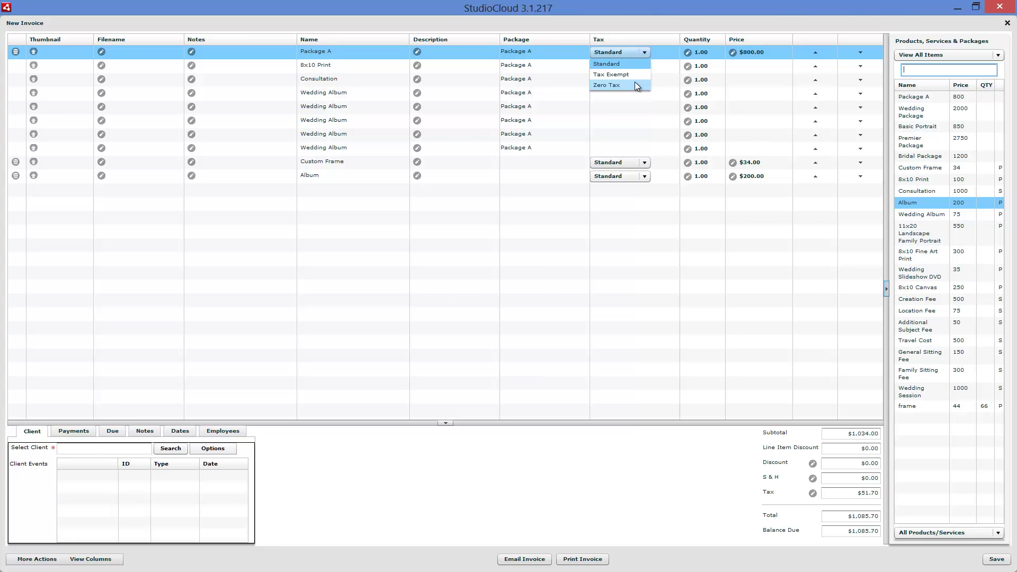
click(625, 238)
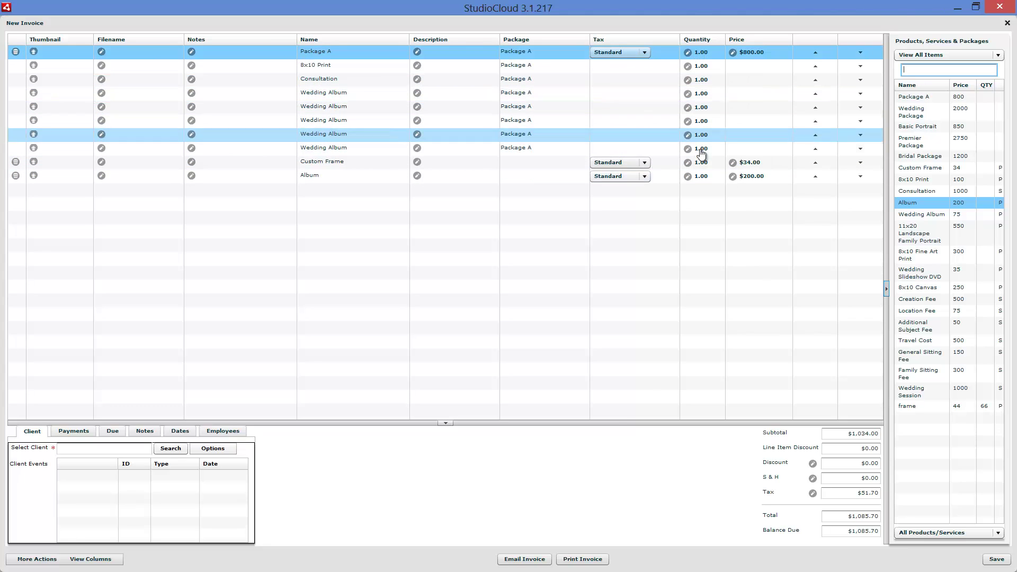
click(696, 53)
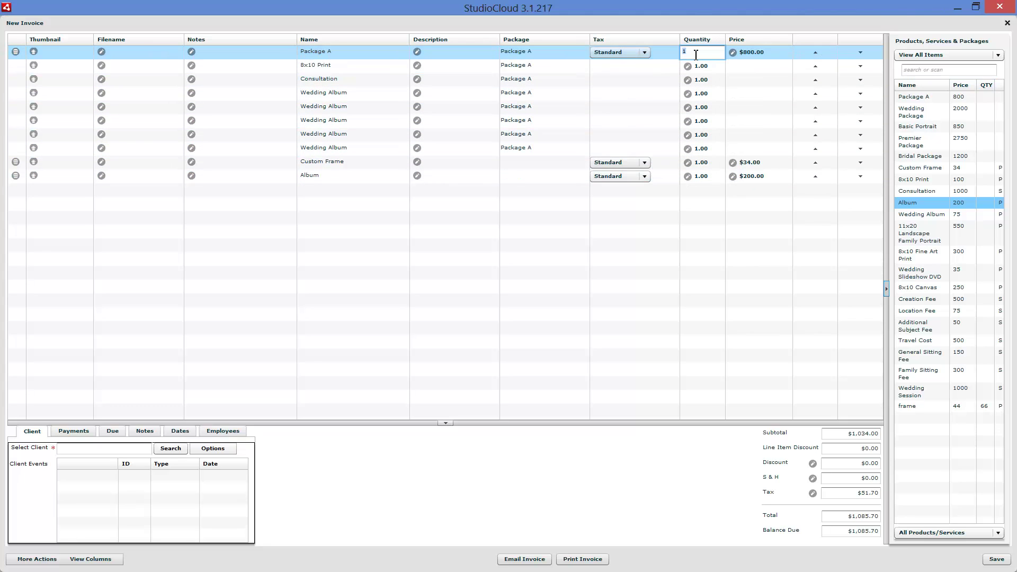
text(2)
key(Return)
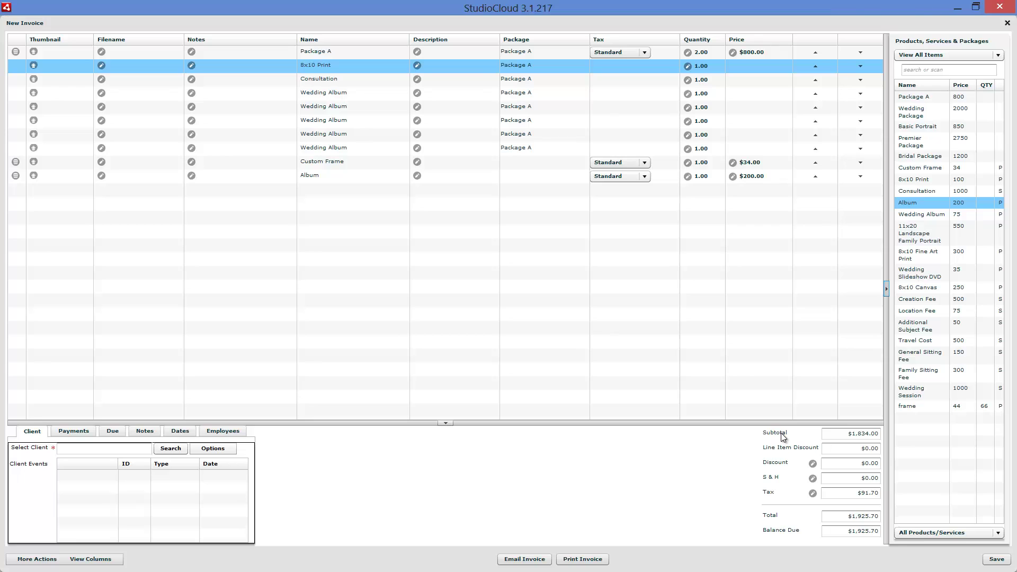
click(846, 436)
click(865, 449)
click(814, 464)
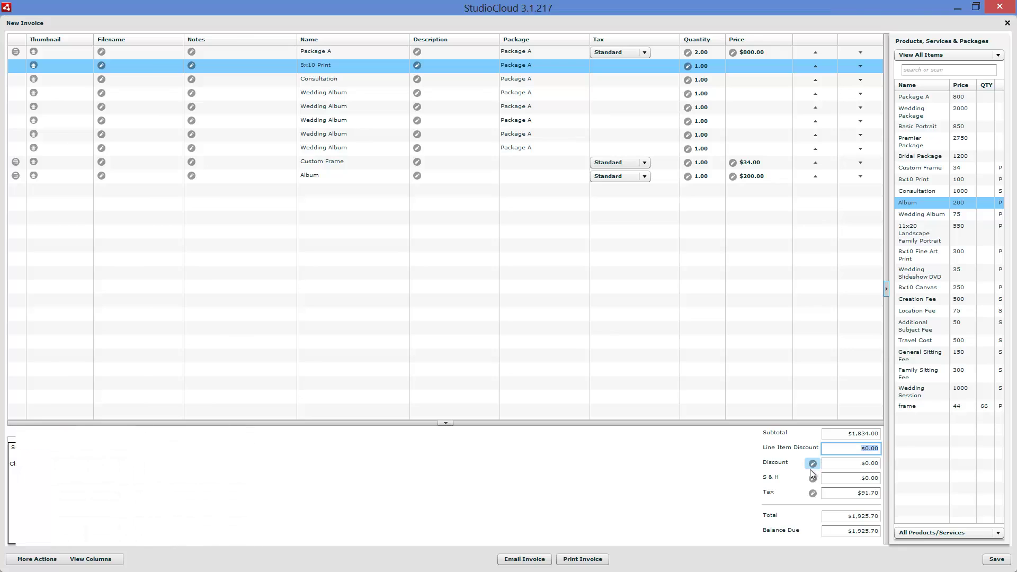
click(51, 470)
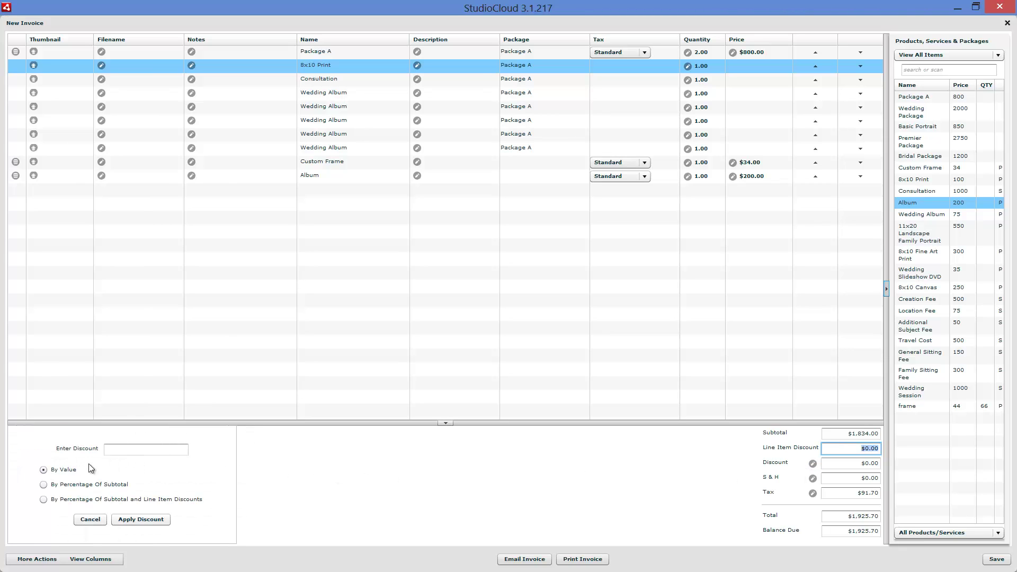
click(159, 454)
text(2)
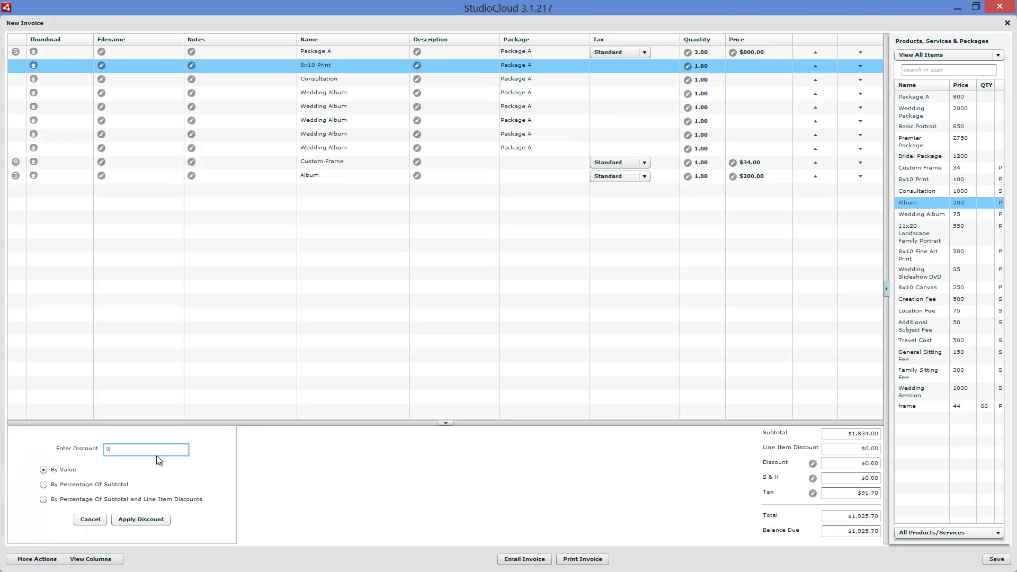
click(44, 485)
click(90, 519)
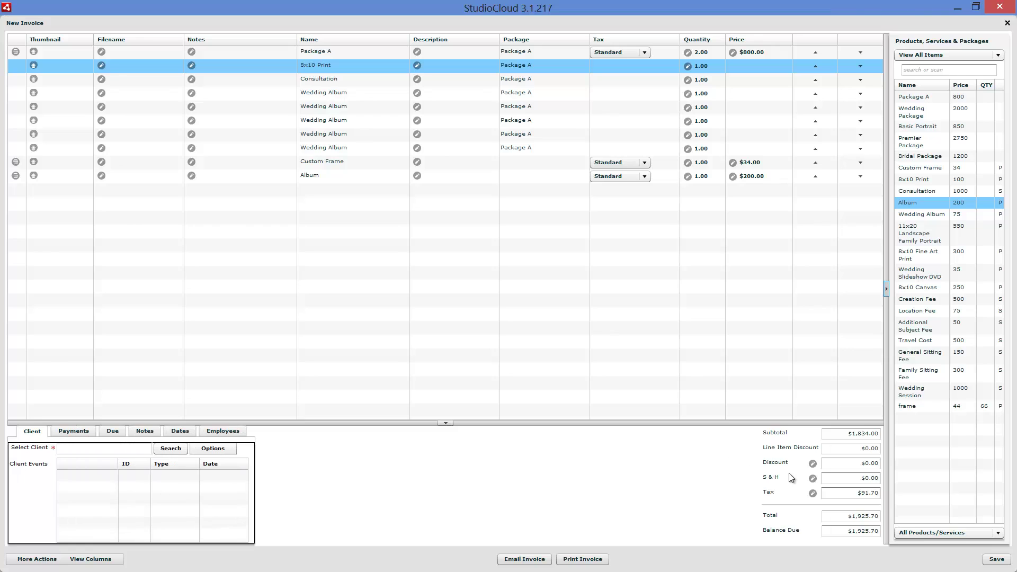
Step: Apply a shipping and handling fee of $5.00 to the invoice
click(813, 480)
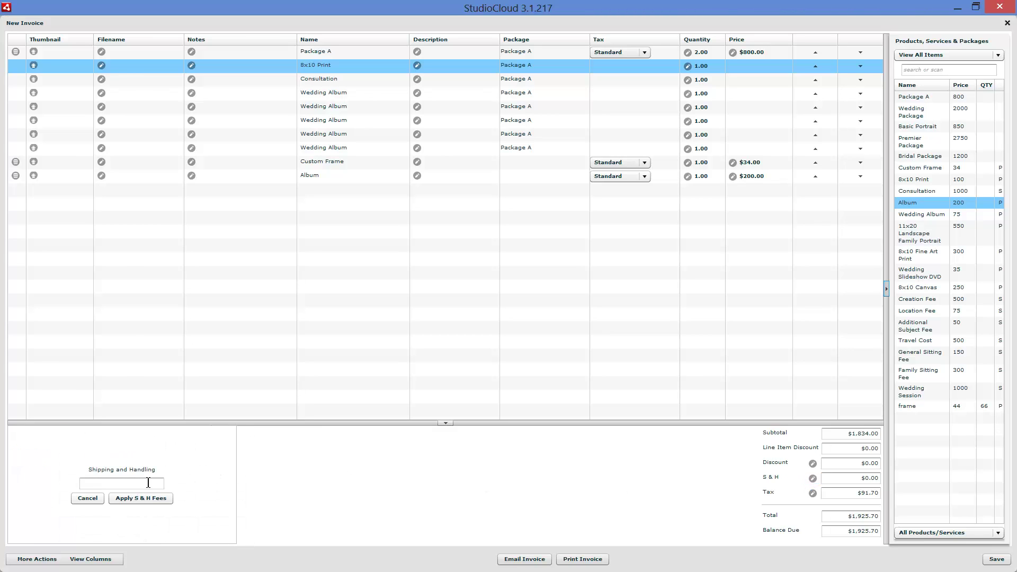
click(95, 486)
text(5)
click(140, 501)
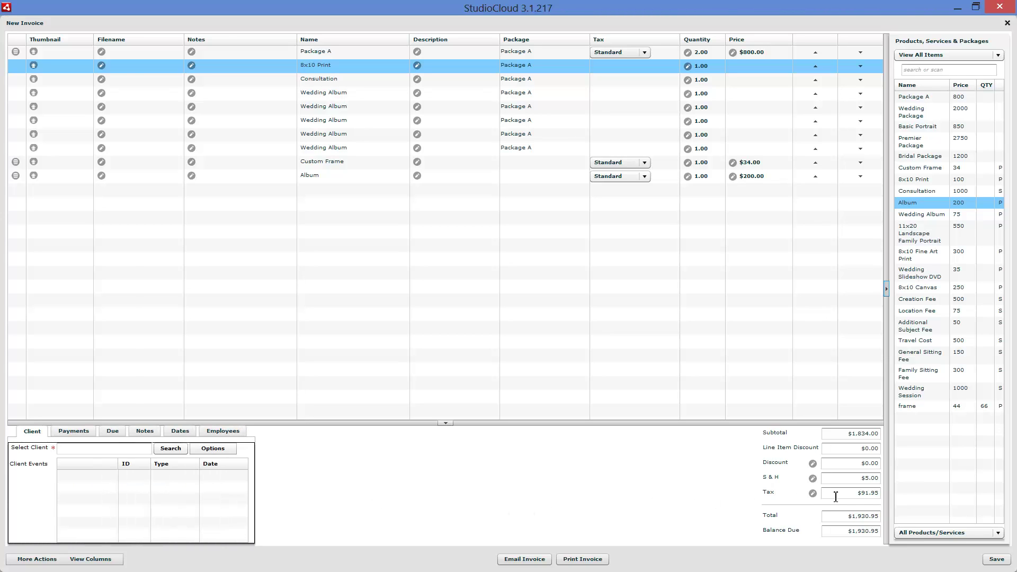
Step: Review the invoice's saved tax profiles and tax details, and leave the tax settings without applying changes
click(813, 494)
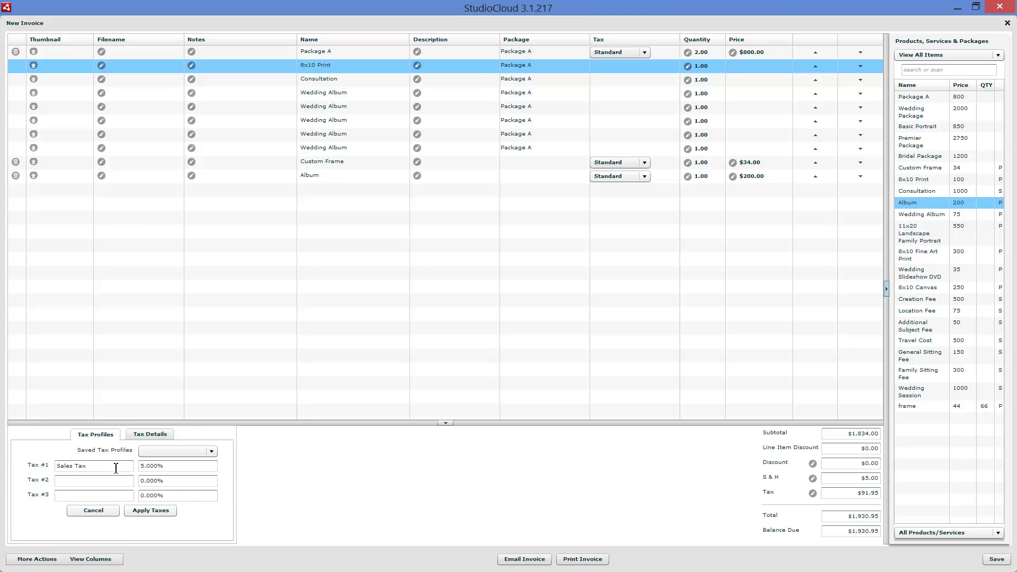
click(164, 453)
click(194, 464)
click(148, 437)
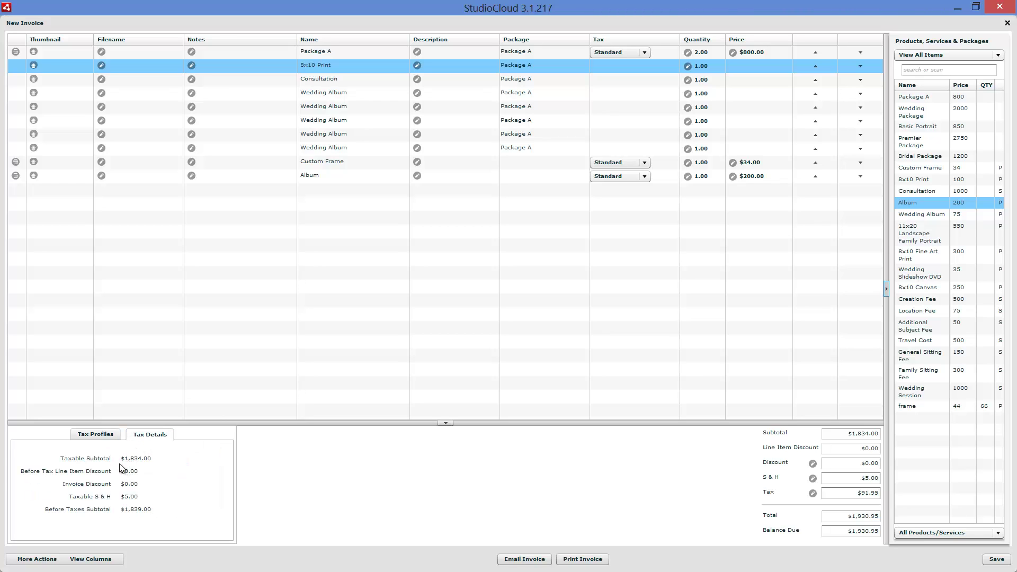
click(94, 434)
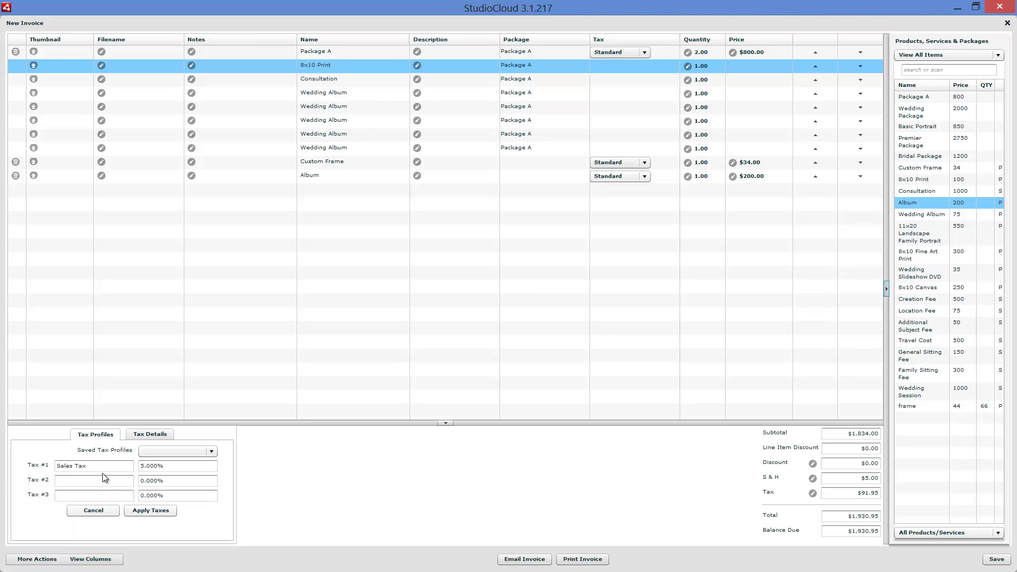
click(93, 511)
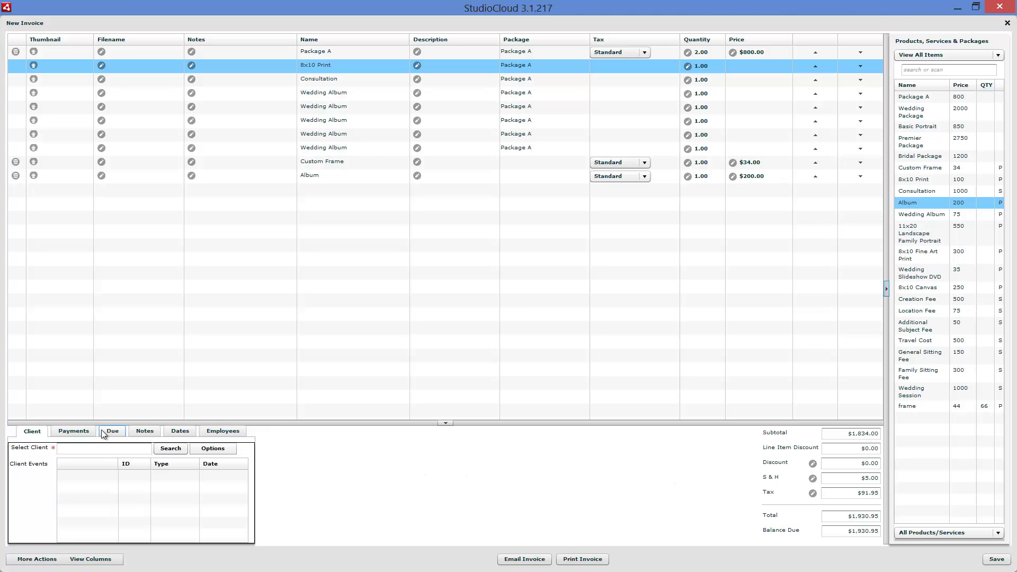
Step: Search the client list and assign the first listed client to the invoice
click(171, 449)
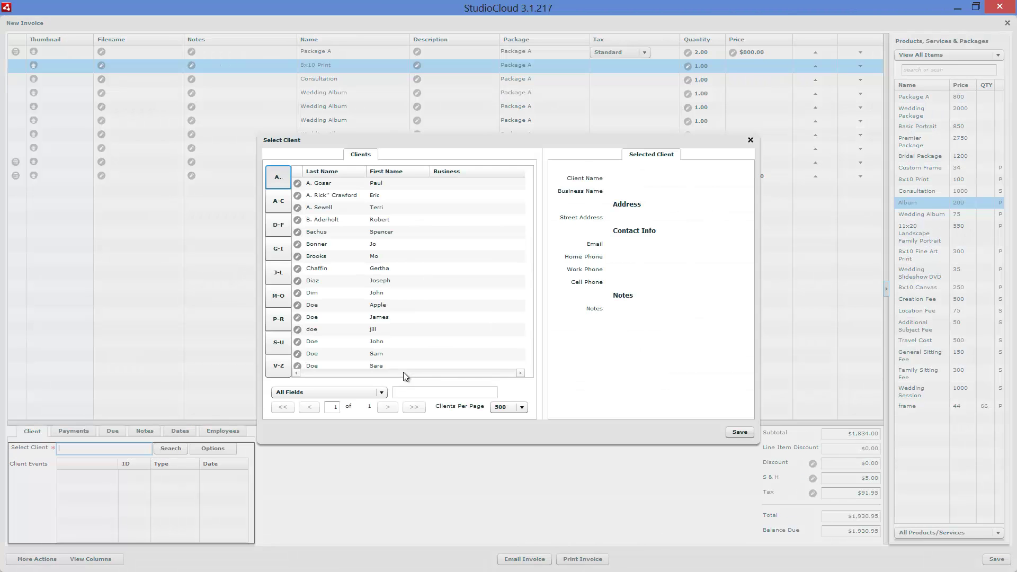
click(377, 184)
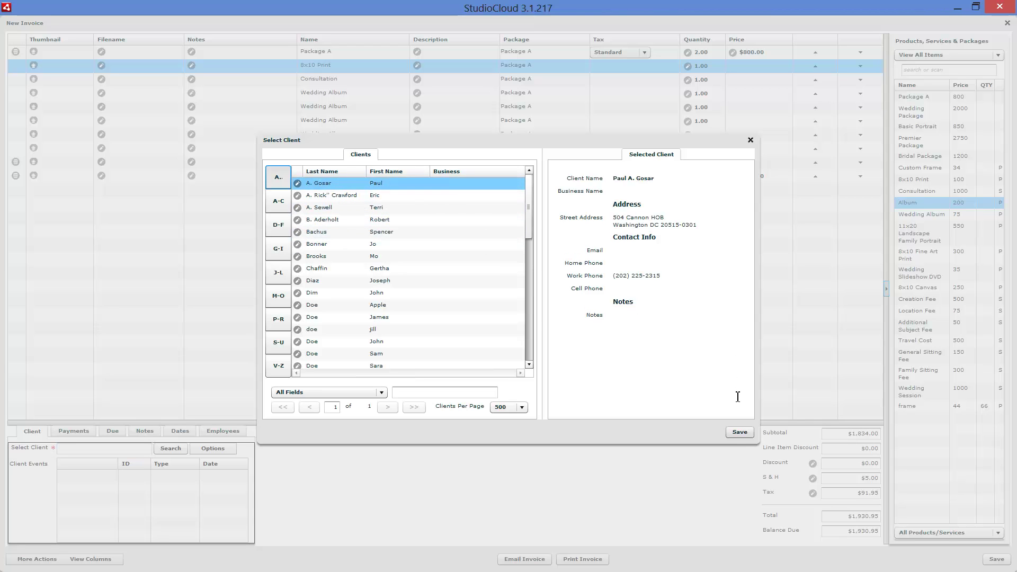
click(739, 433)
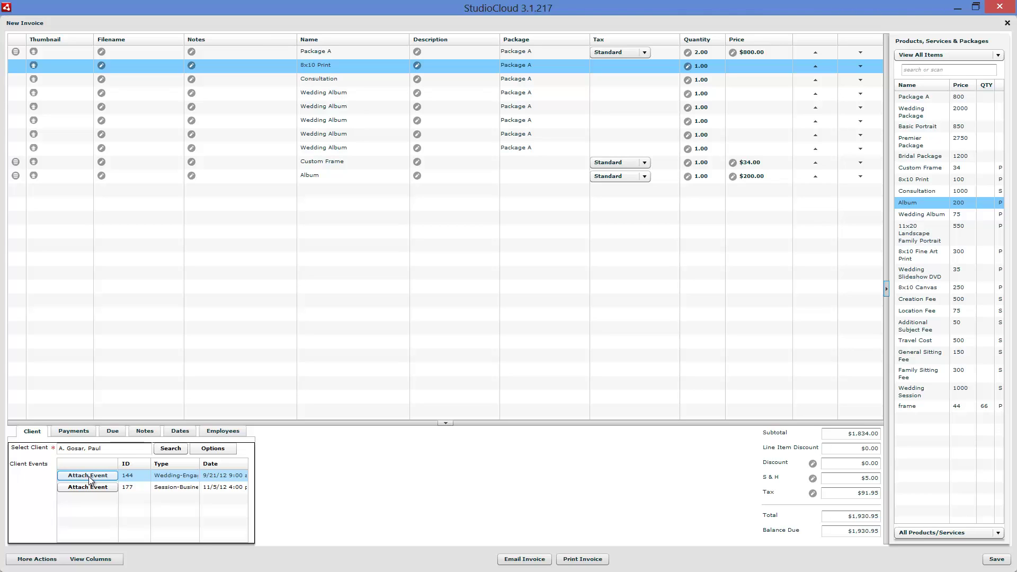
Step: Attach the client's wedding engagement event of 9/21/12 to the invoice, and remove it again
click(88, 476)
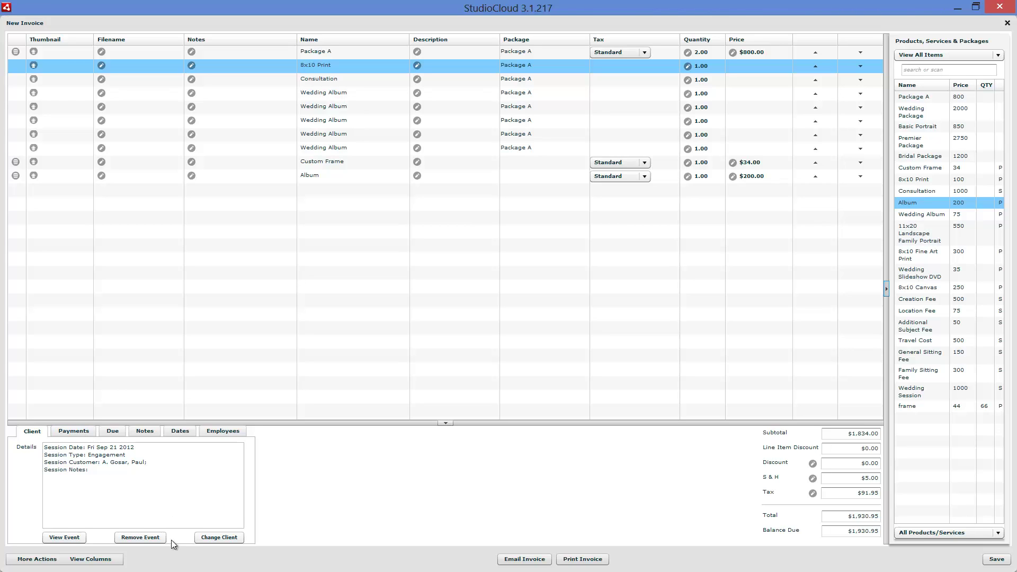
click(152, 538)
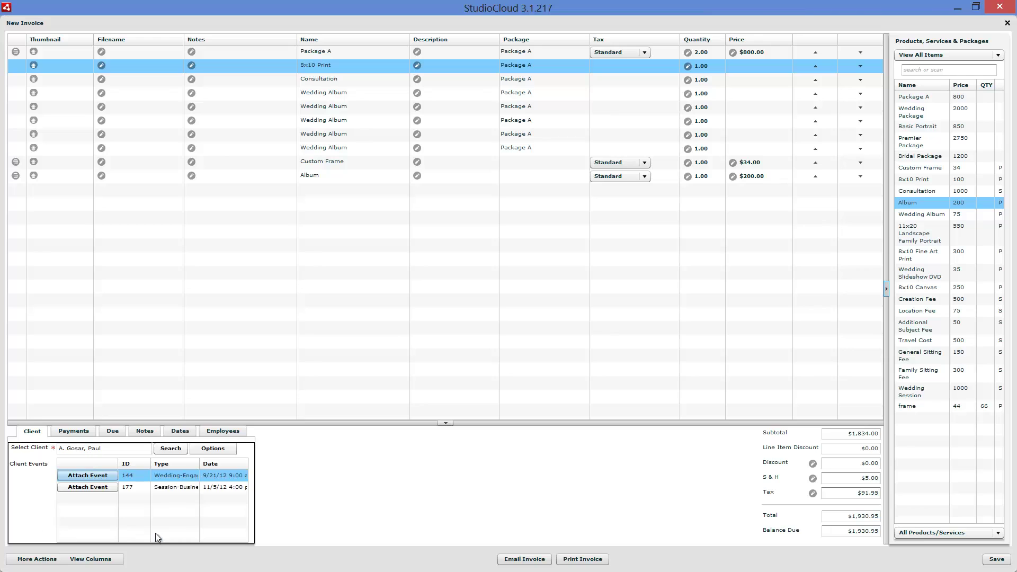
Step: Look at the blank new client form, close it, and check the other client options for the invoice
click(199, 448)
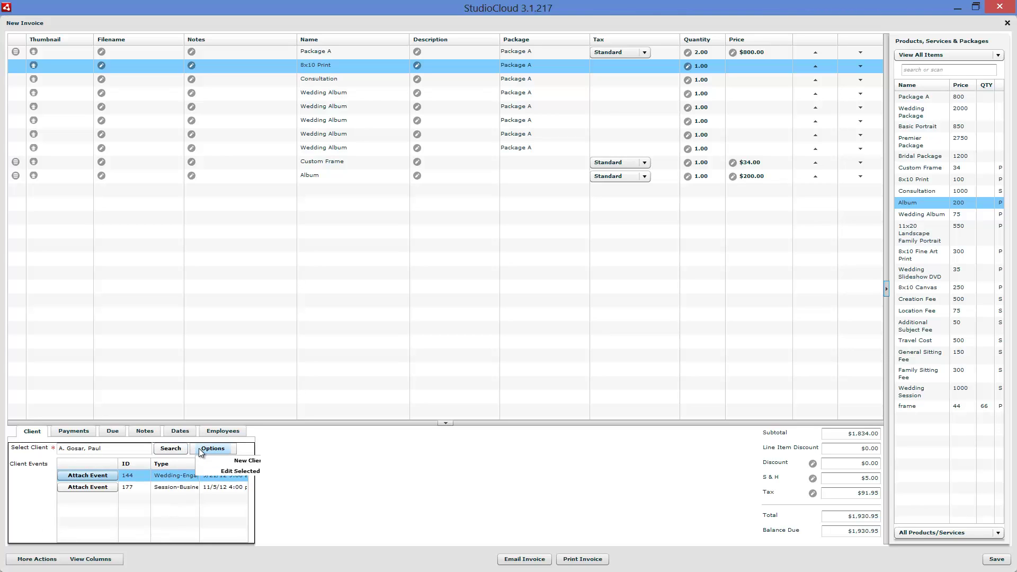
click(228, 462)
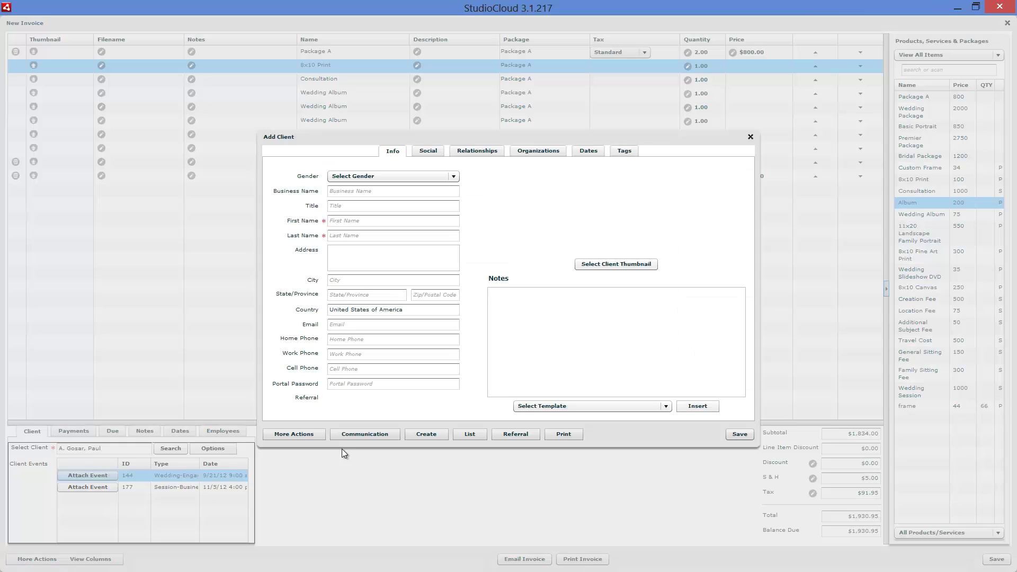
click(752, 137)
click(220, 453)
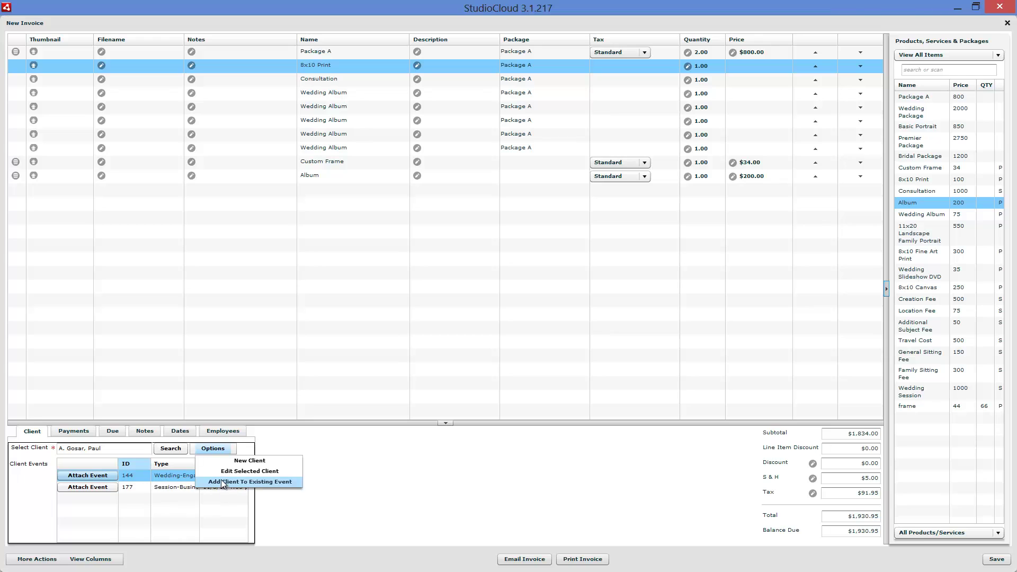
click(325, 475)
Step: Record a Credit Card payment on the invoice with account Savings and category Business Income
click(74, 431)
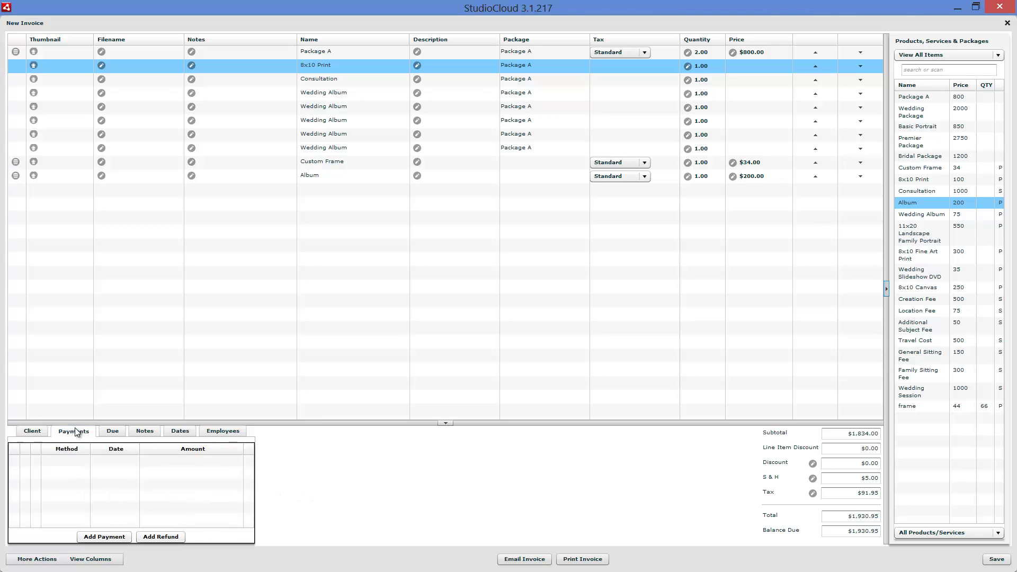
click(101, 537)
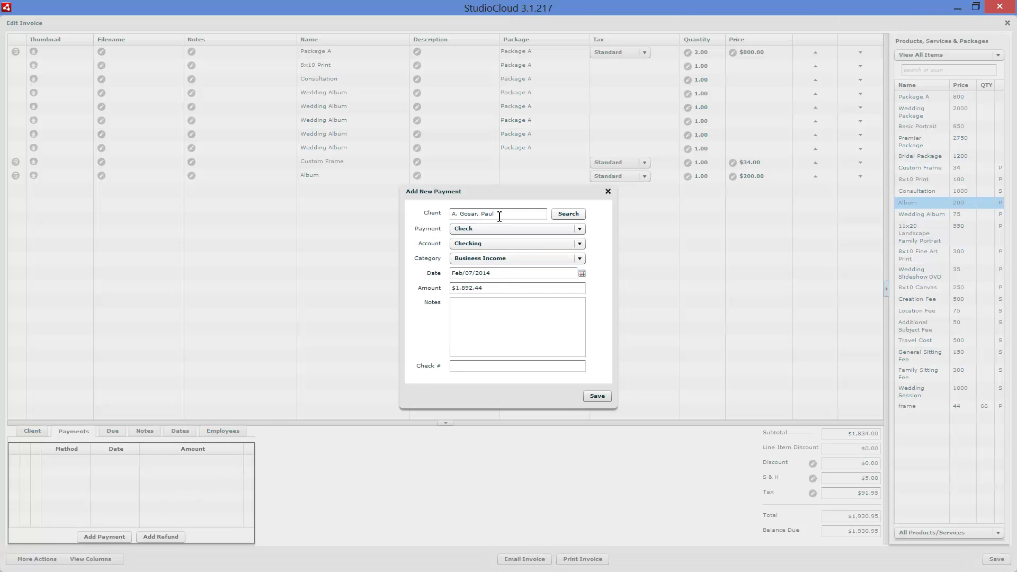
click(475, 228)
click(475, 261)
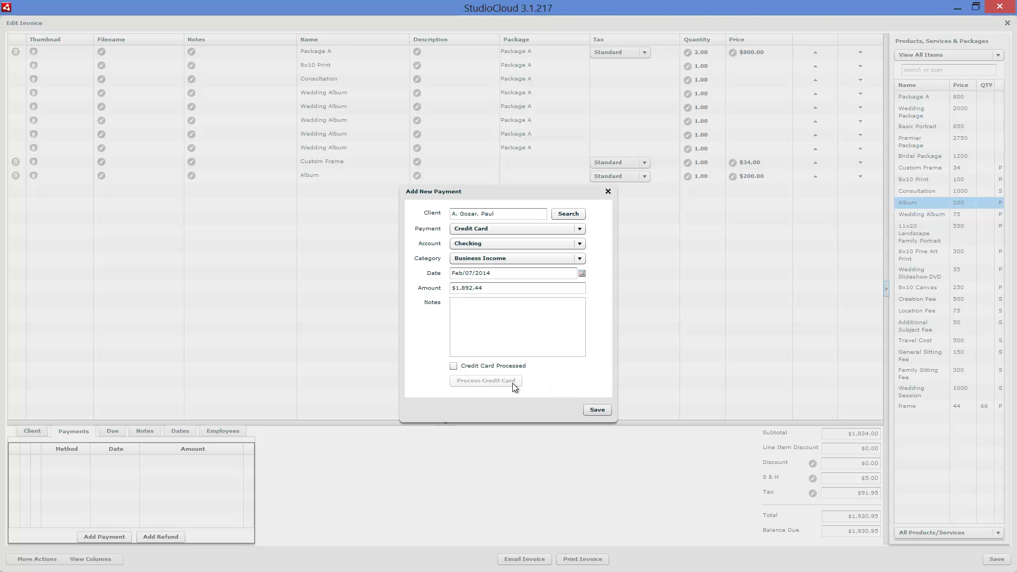
click(577, 244)
click(551, 265)
click(529, 260)
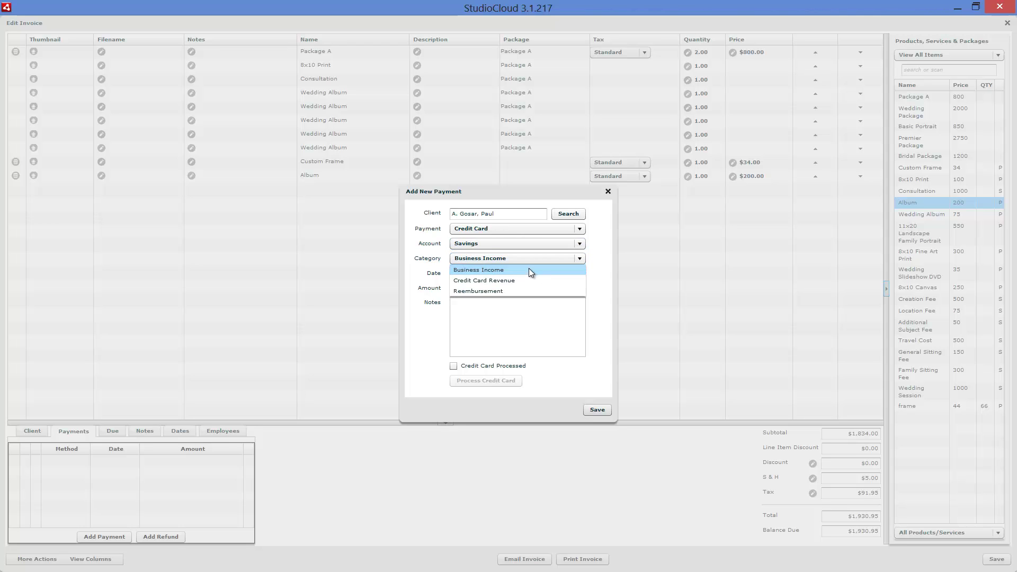
click(529, 277)
click(529, 260)
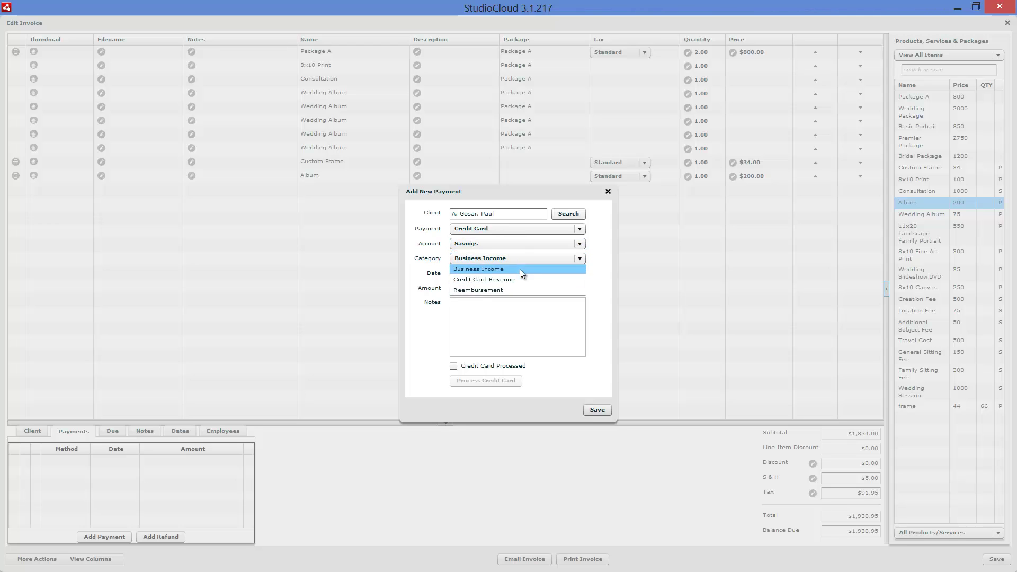
click(519, 269)
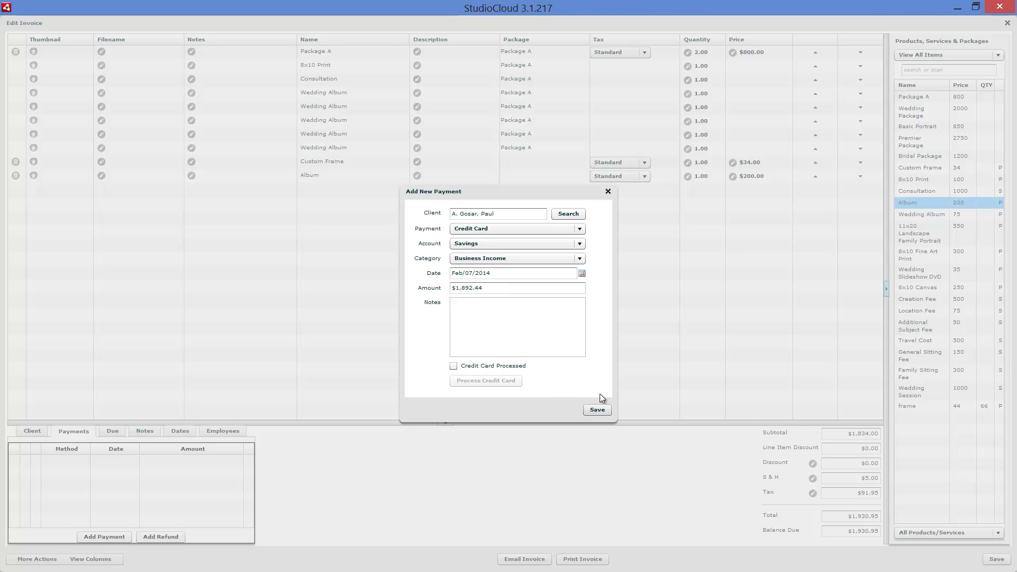
click(596, 411)
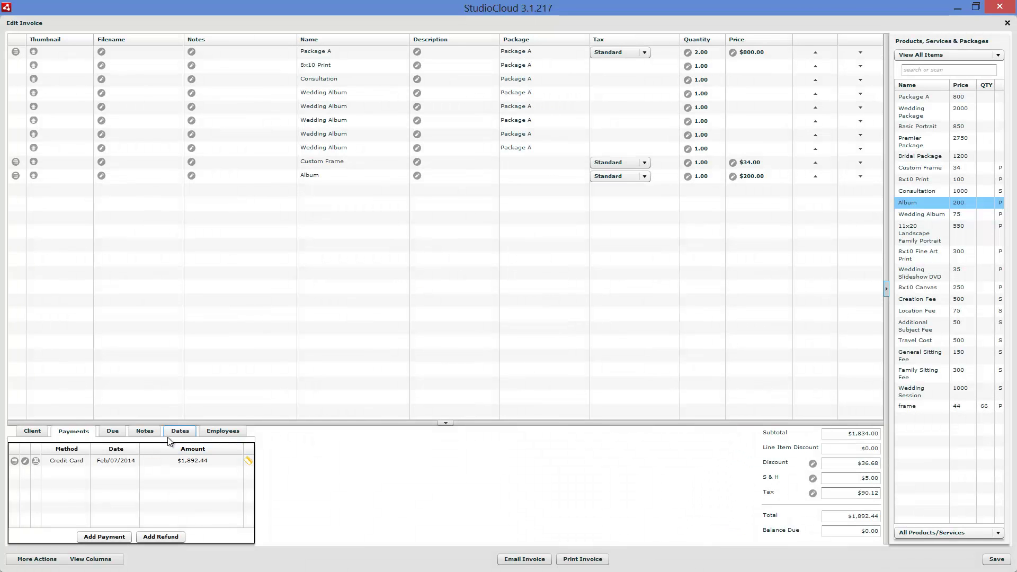
Step: Check the invoice's payments due list and the receipt printing option of the credit card payment
click(112, 433)
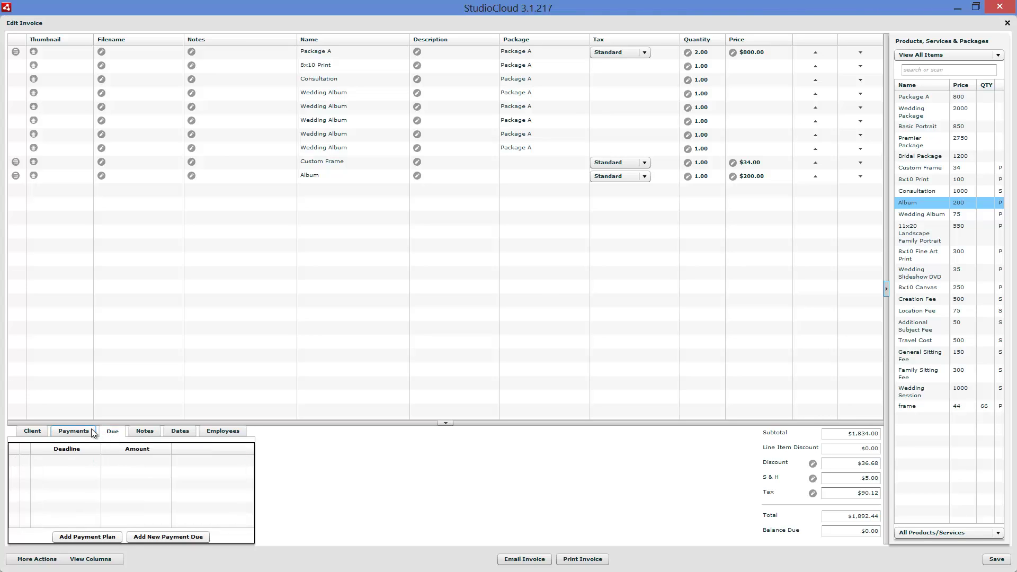
click(74, 432)
click(37, 462)
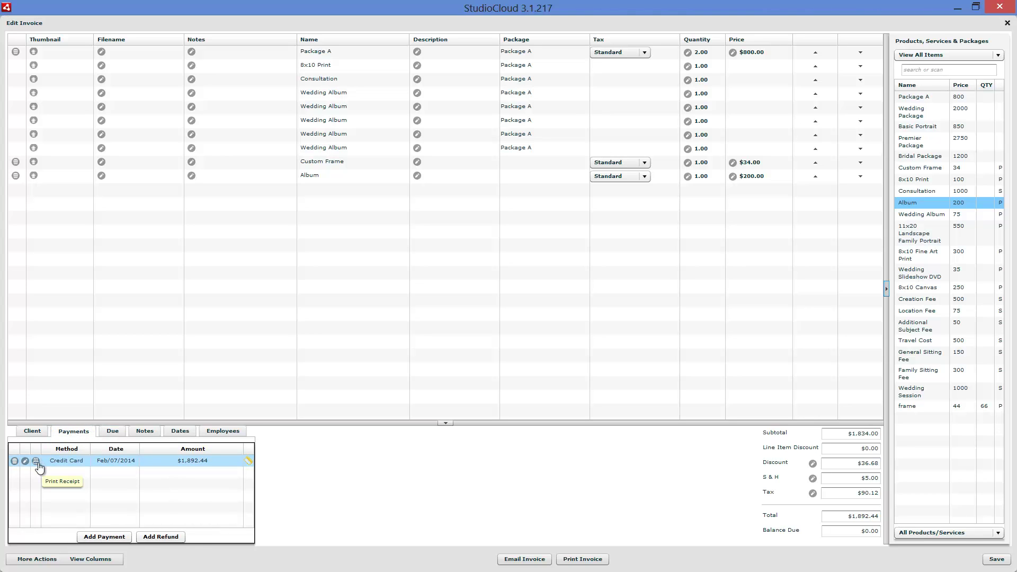
Step: Examine the payment types and plan generation option of a new payment plan, and close it without saving
click(118, 432)
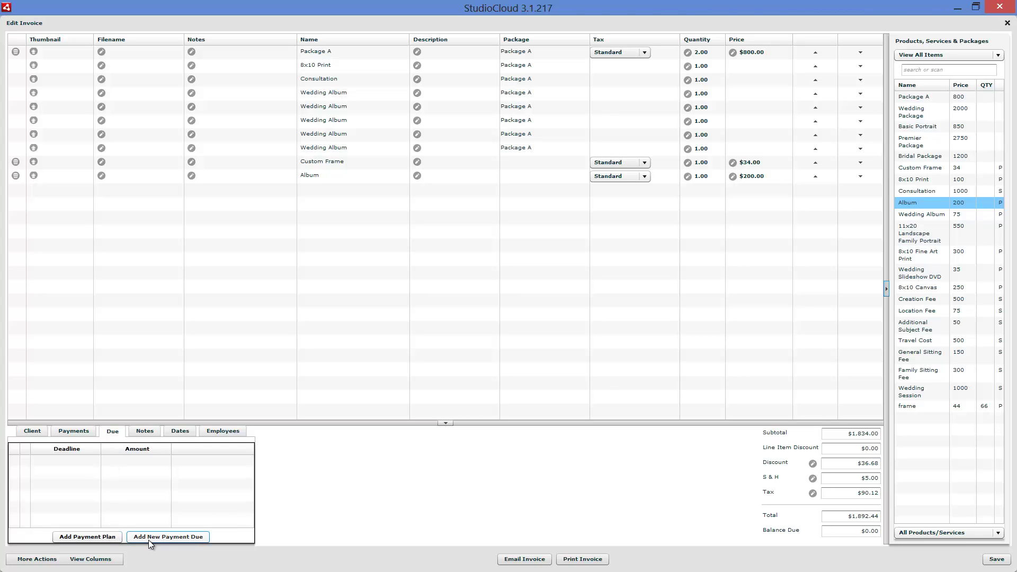
click(110, 538)
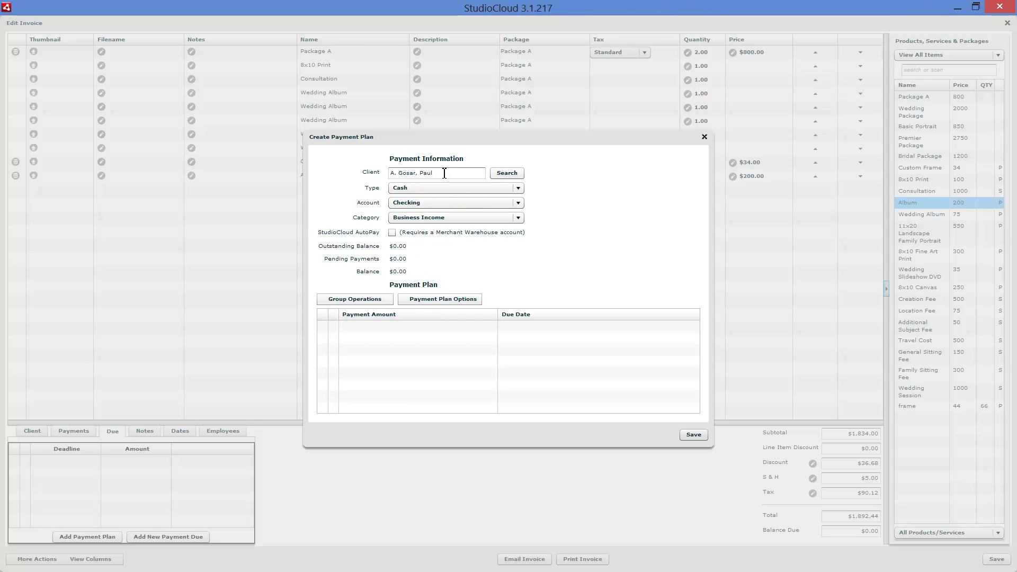
click(441, 186)
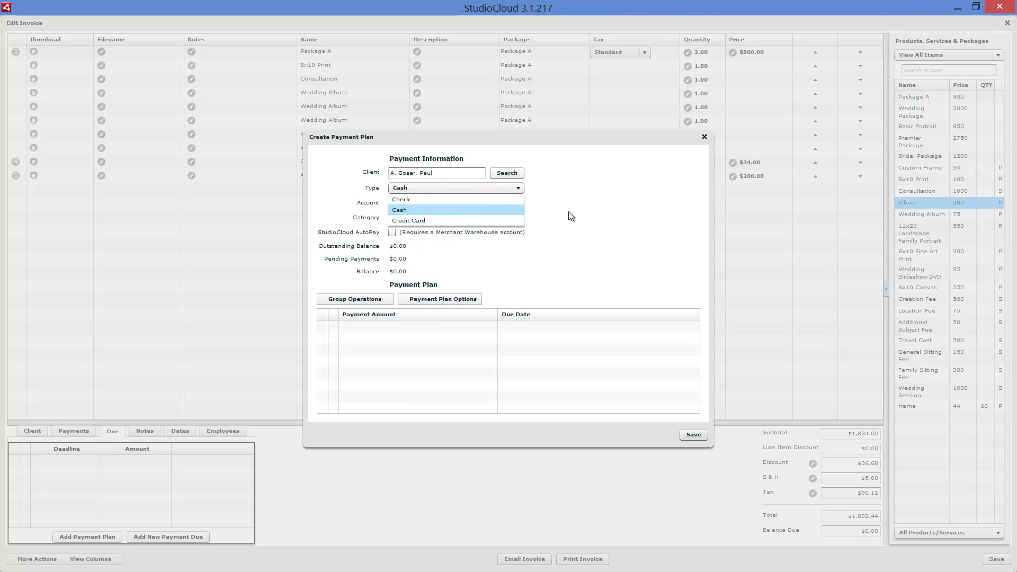
click(529, 217)
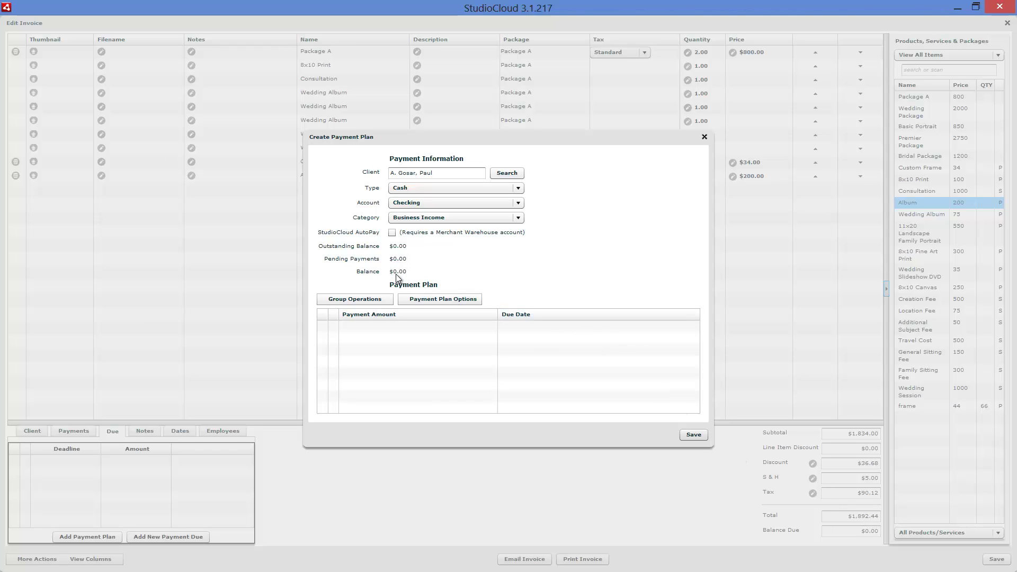
click(415, 301)
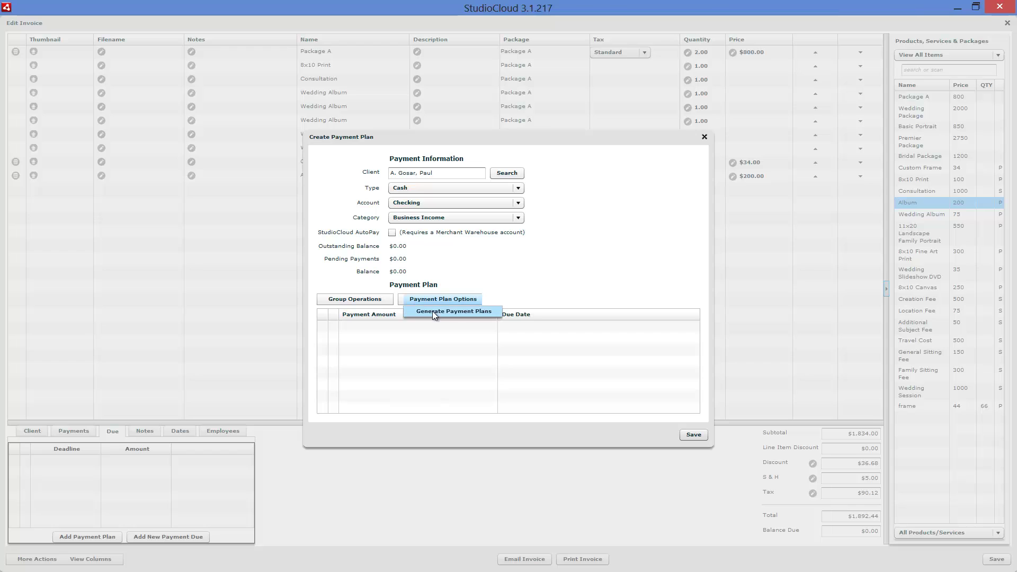
click(497, 276)
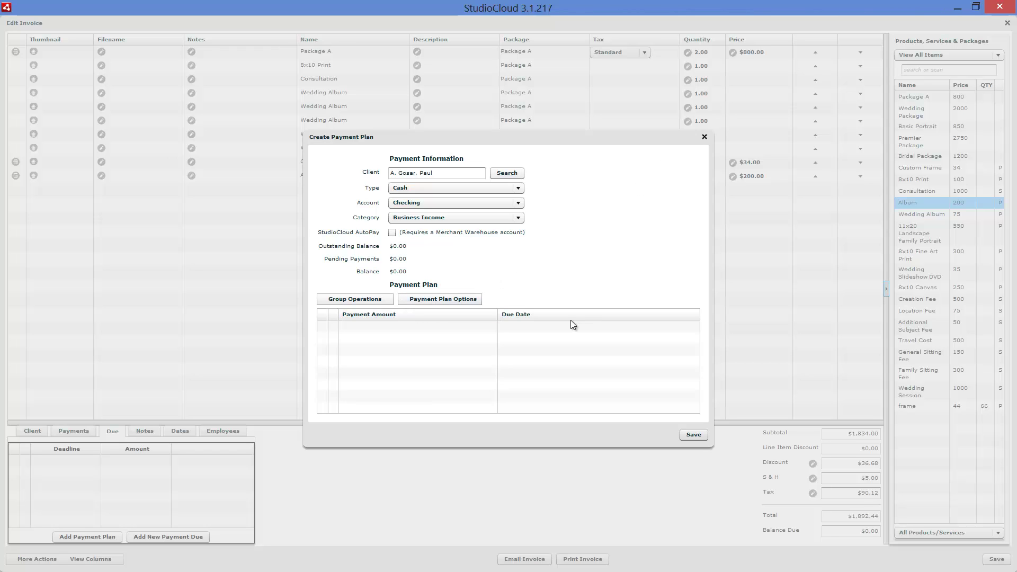
click(705, 137)
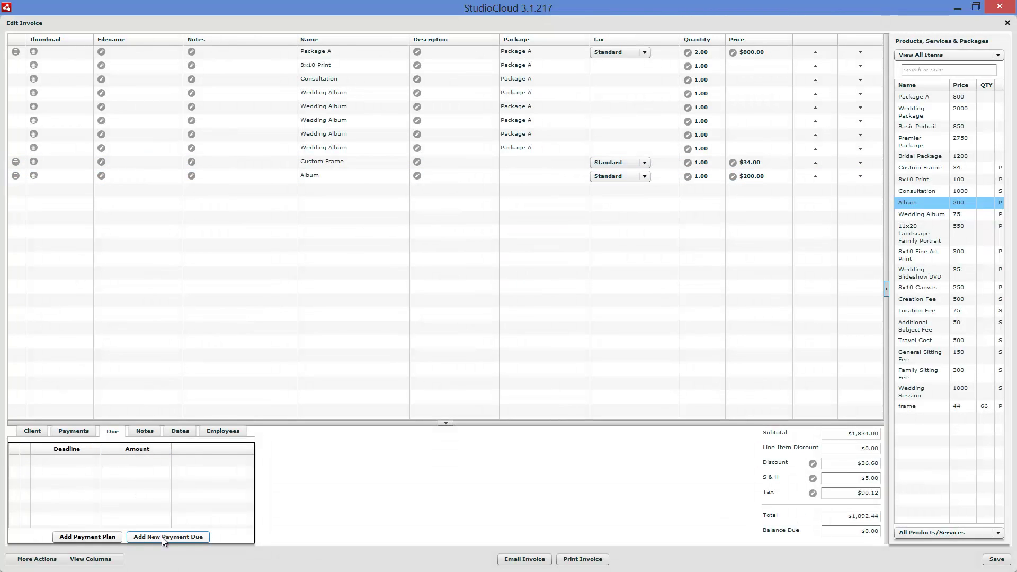
Step: Look over the public and private notes fields, and switch automatic invoice number generation off and on again
click(145, 431)
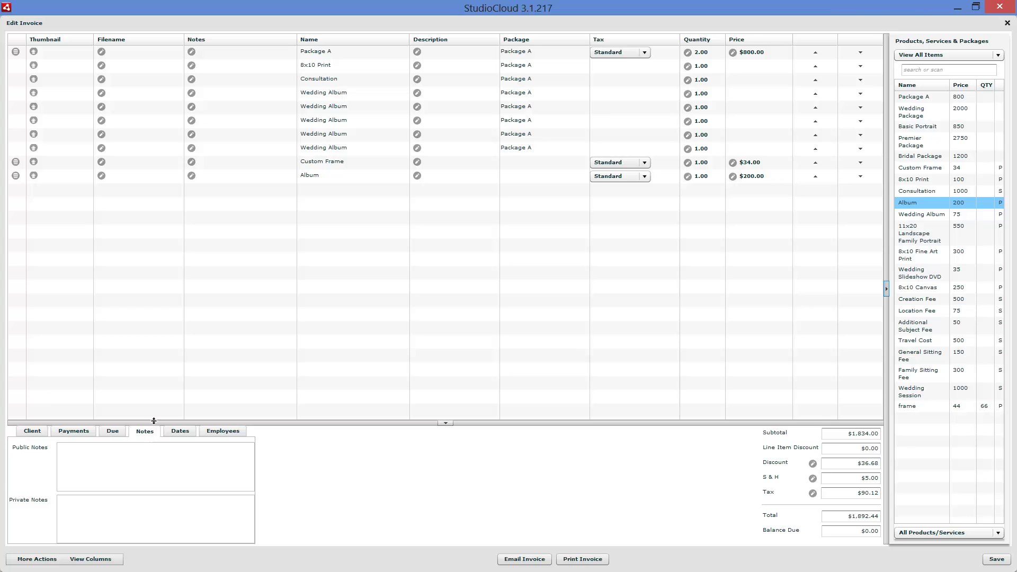
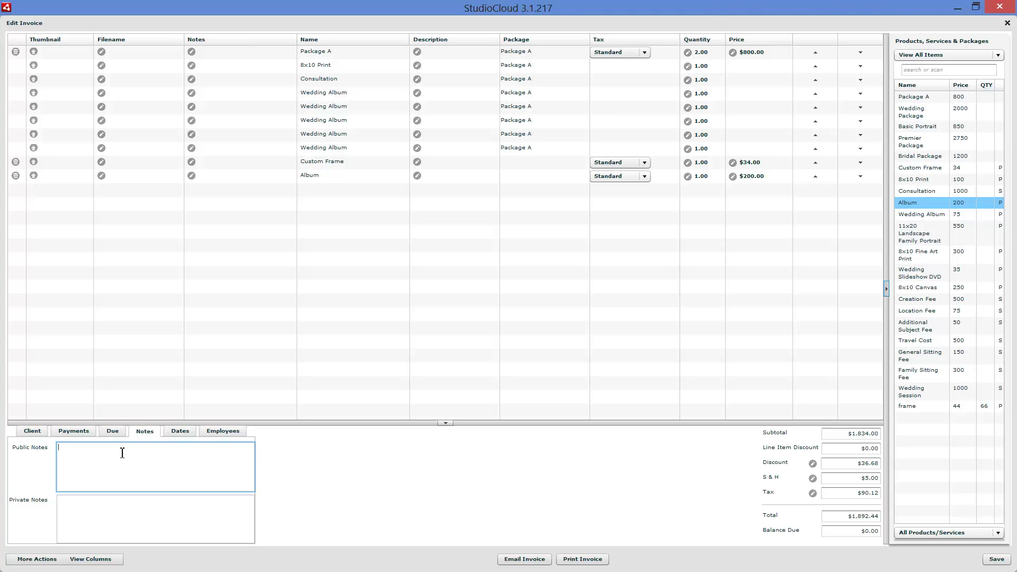
click(114, 516)
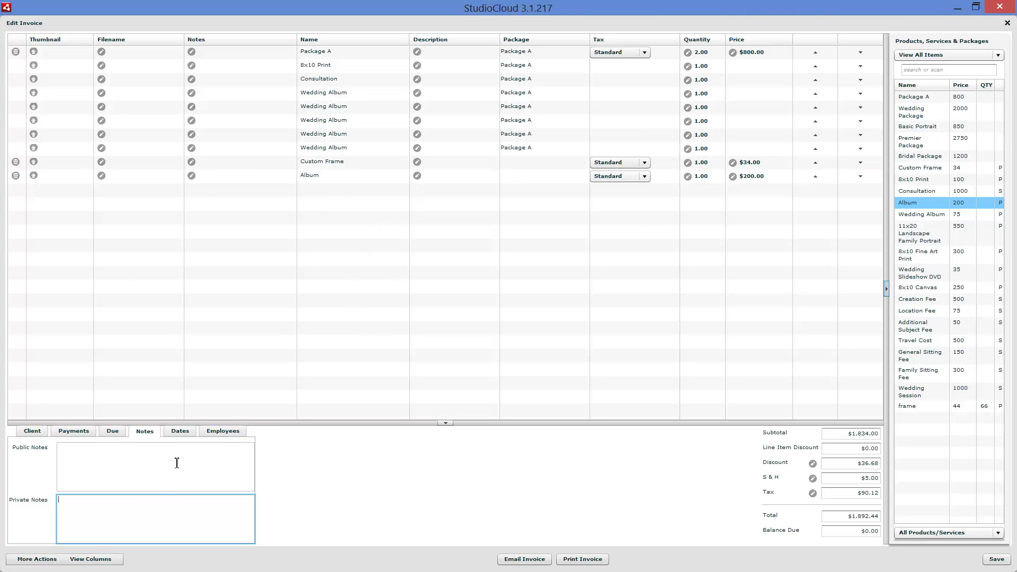
click(184, 431)
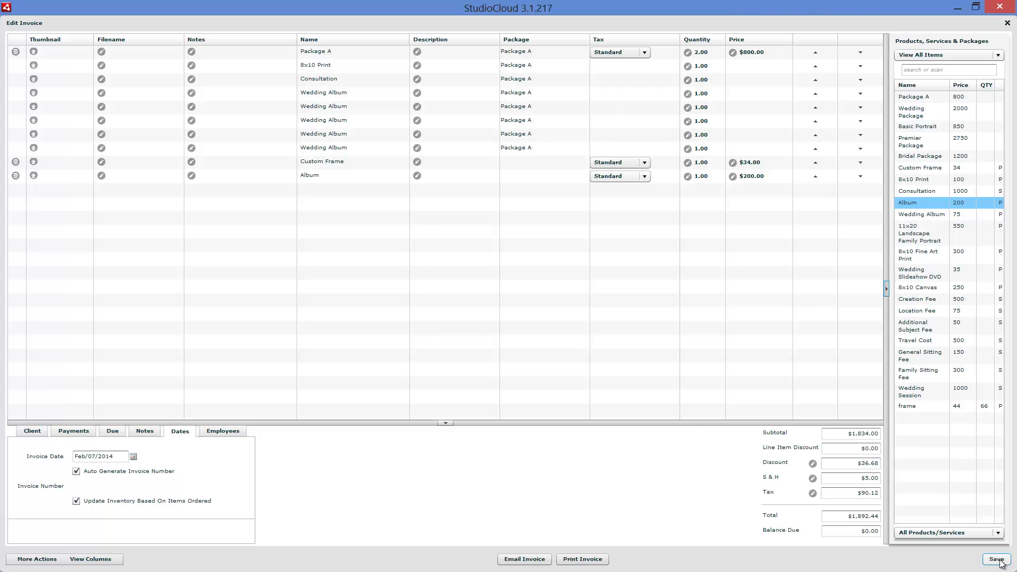
click(76, 471)
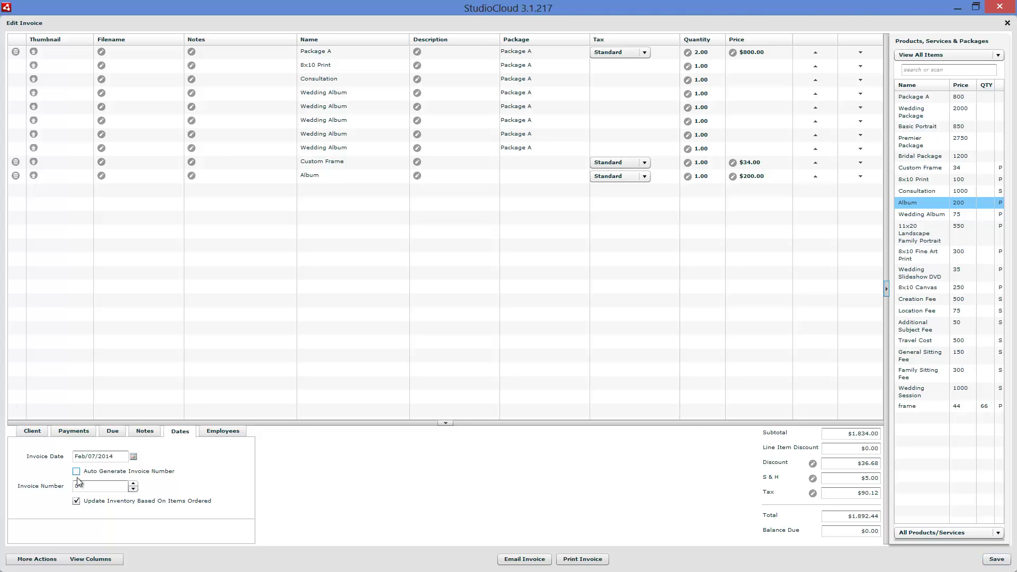
click(76, 486)
click(76, 472)
Step: Assign the first listed photographer to the invoice as an employee
click(217, 432)
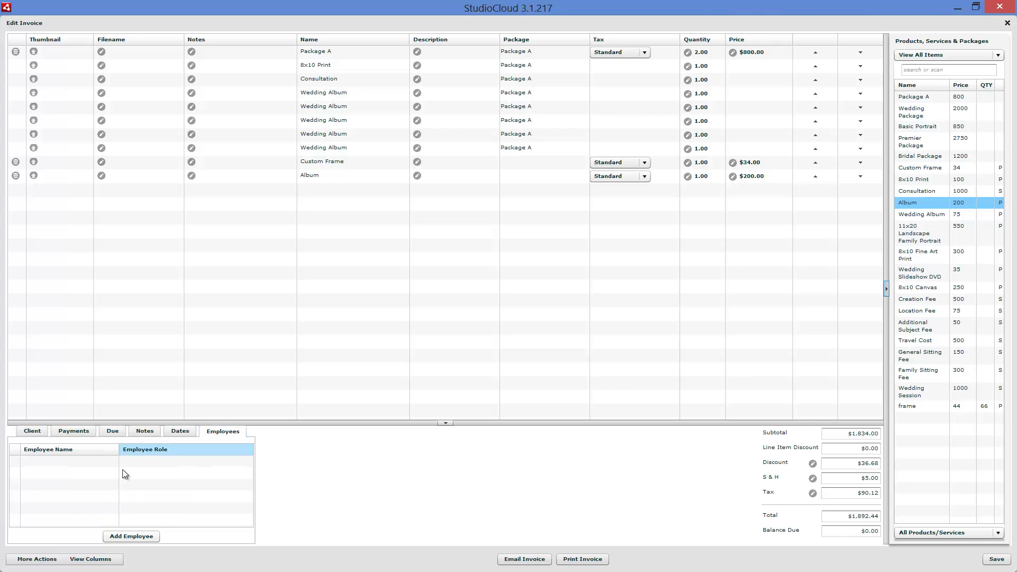
click(121, 537)
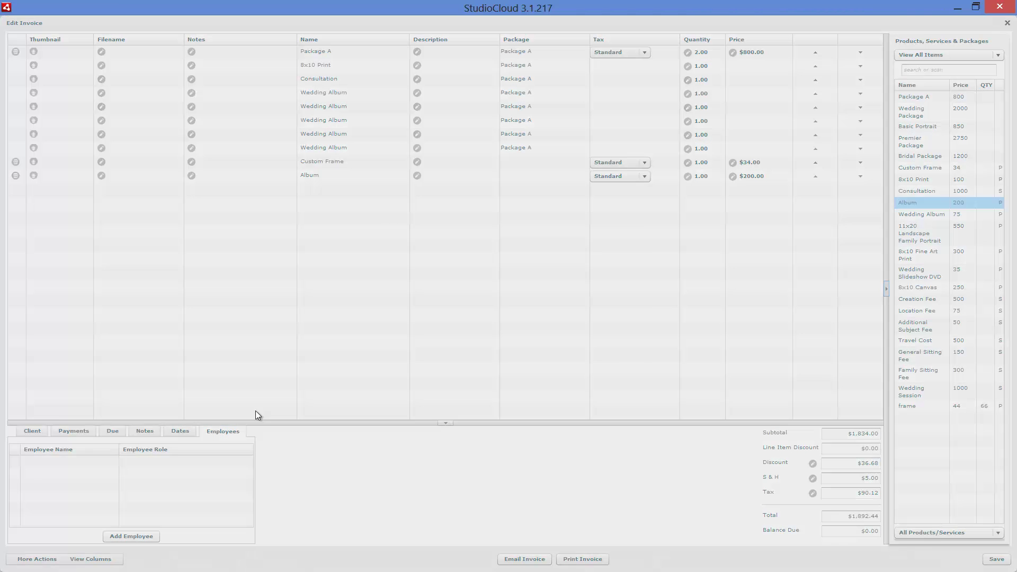
click(386, 242)
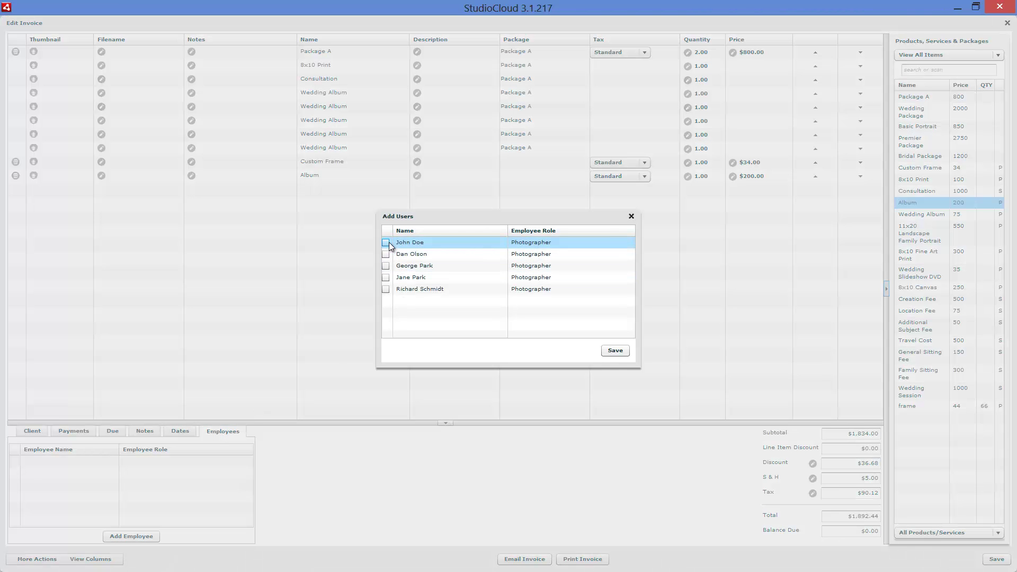
click(615, 351)
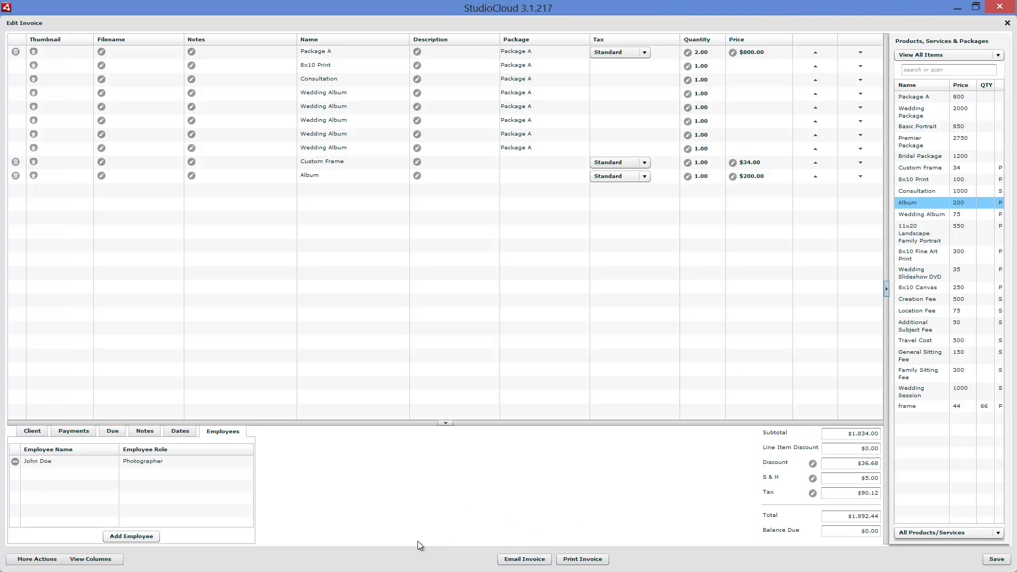
Step: Show the Discount Type, Discount Applied and Discount Amount columns in the invoice's item list
click(80, 560)
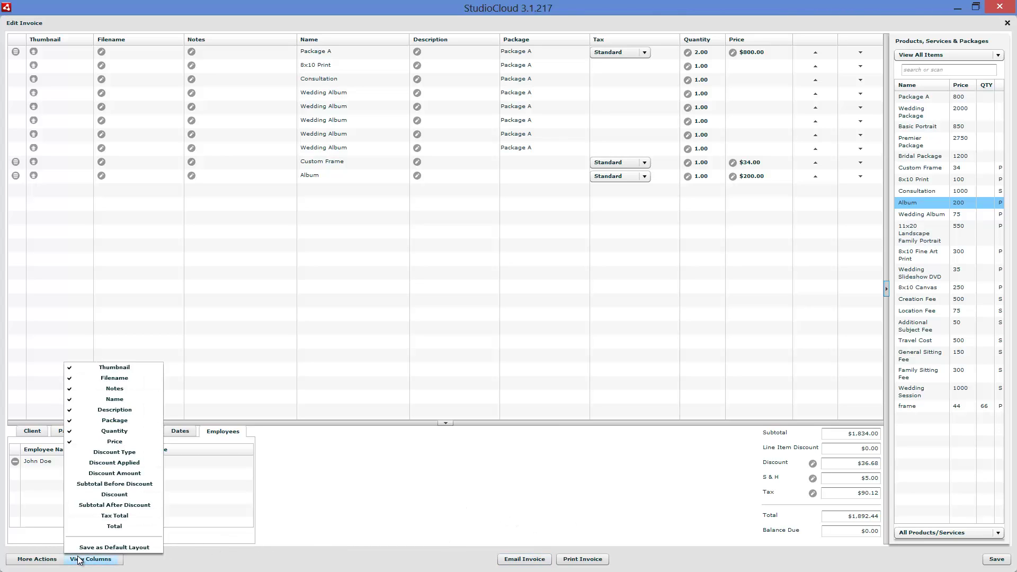
click(129, 453)
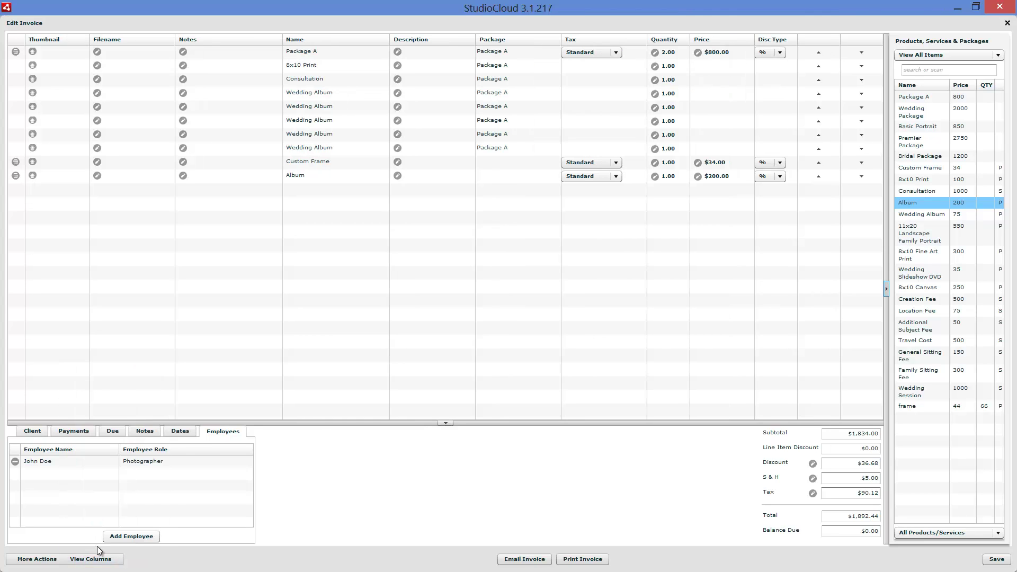
click(98, 560)
click(119, 467)
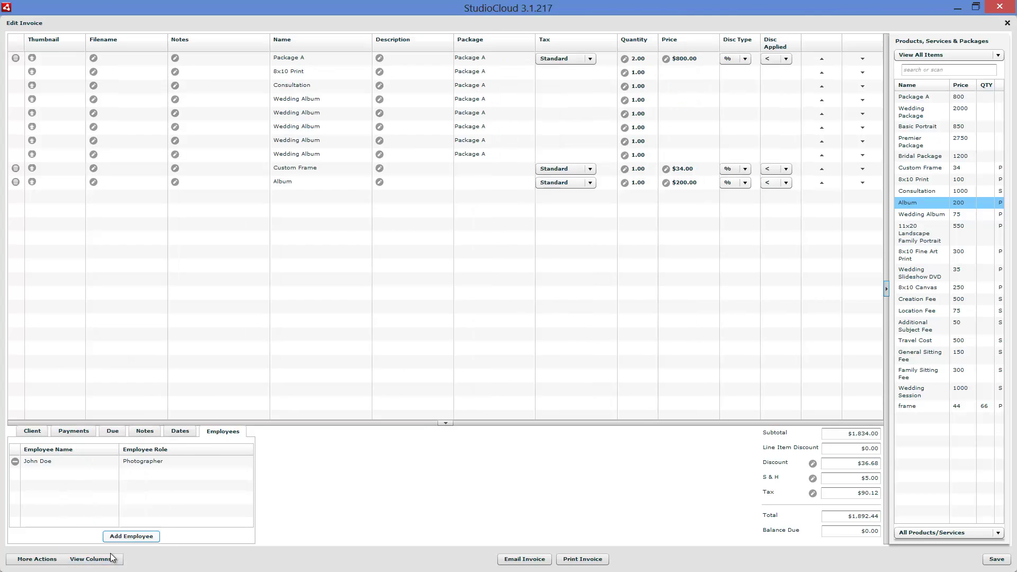
click(106, 561)
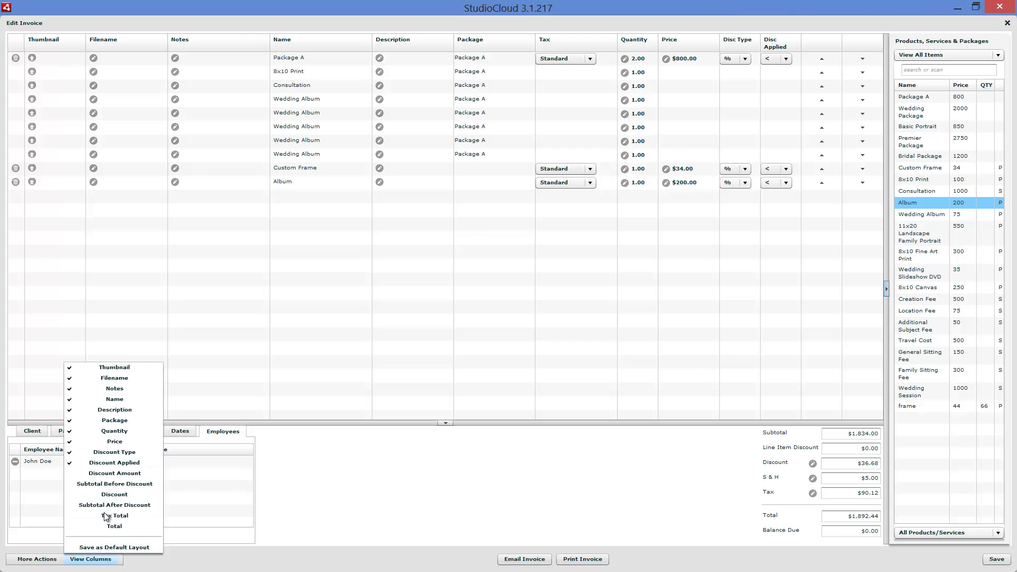
click(108, 474)
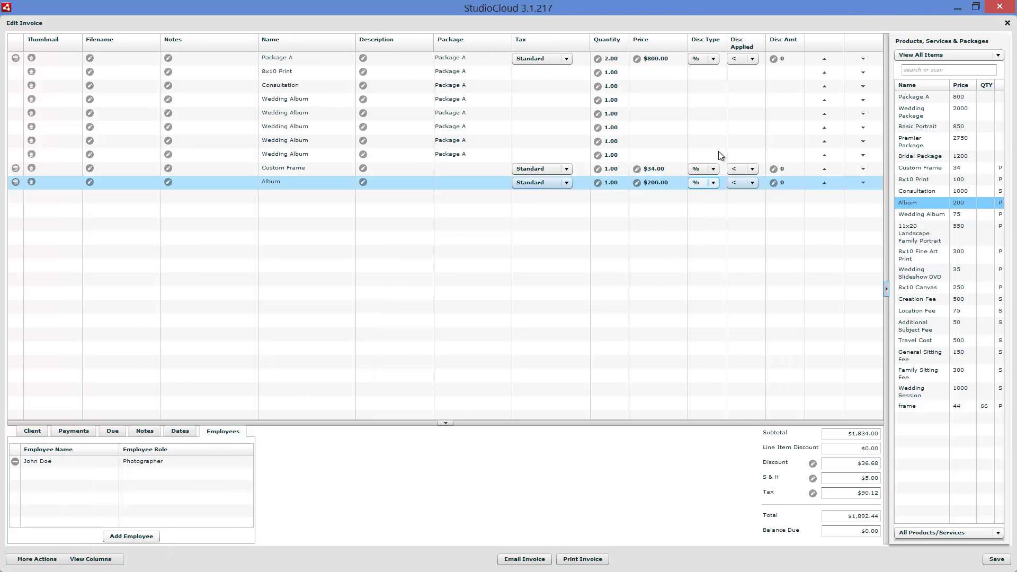
Step: Check the discount type choices and the discount amount entry on the Package A line
click(714, 59)
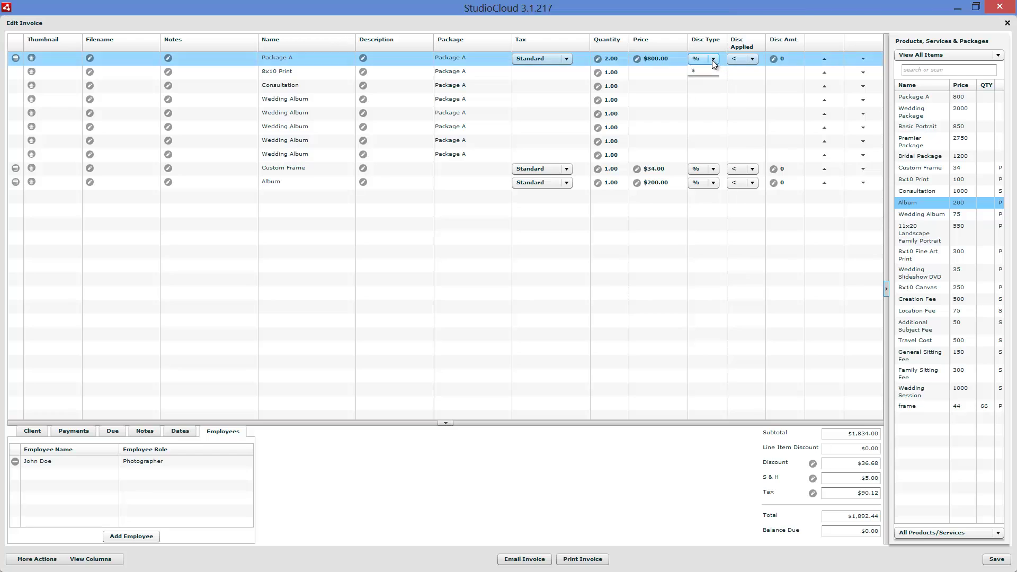
click(704, 71)
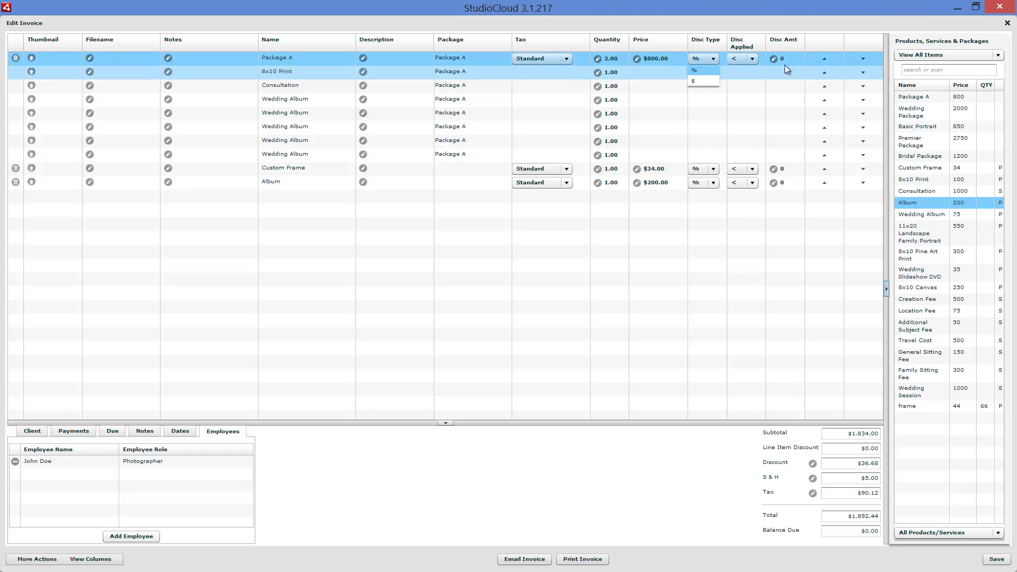
click(789, 62)
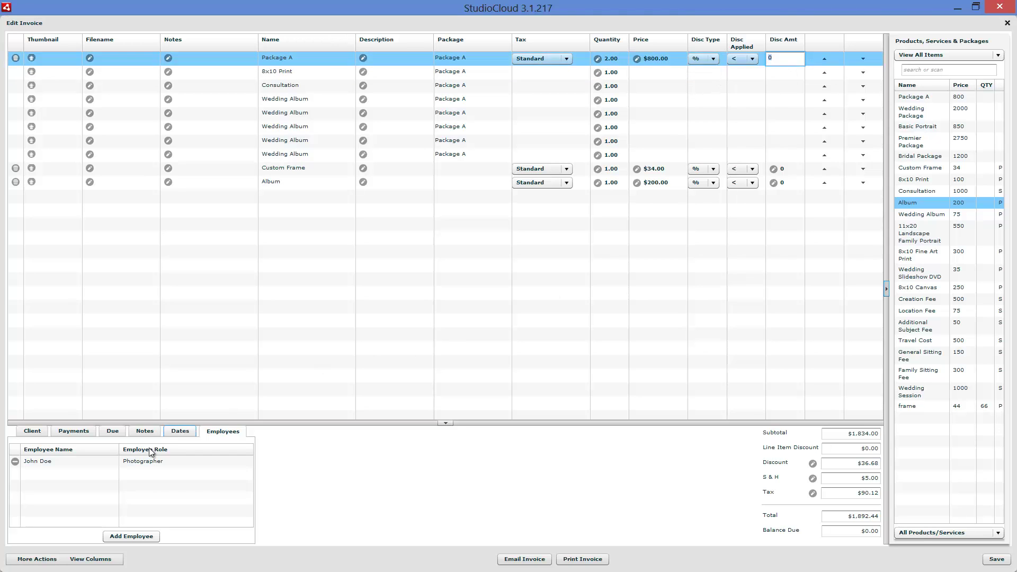
Step: Hide the Discount Amount, Discount Applied and Discount Type columns from the invoice's item list
click(85, 562)
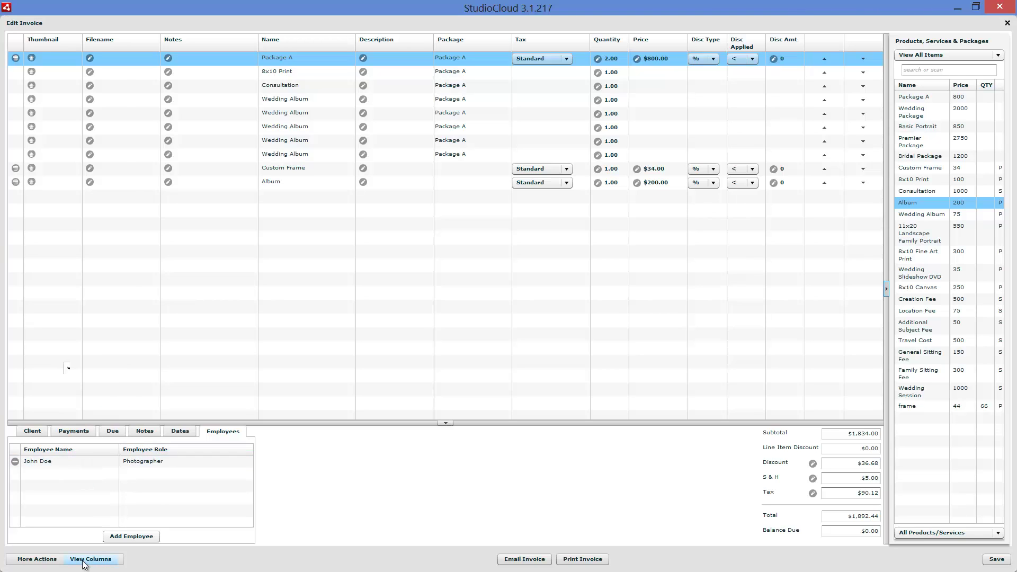
click(85, 562)
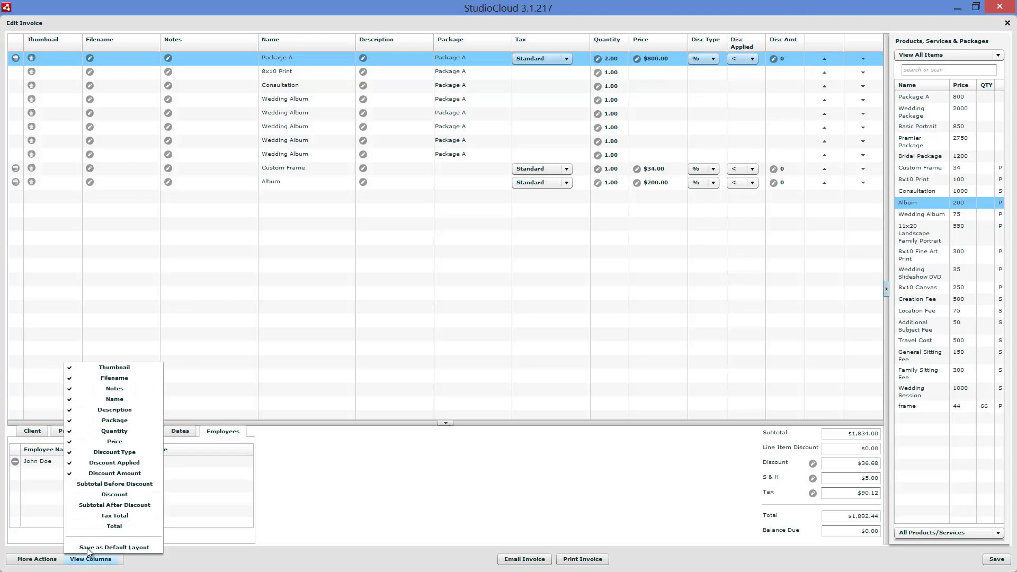
click(109, 473)
click(98, 560)
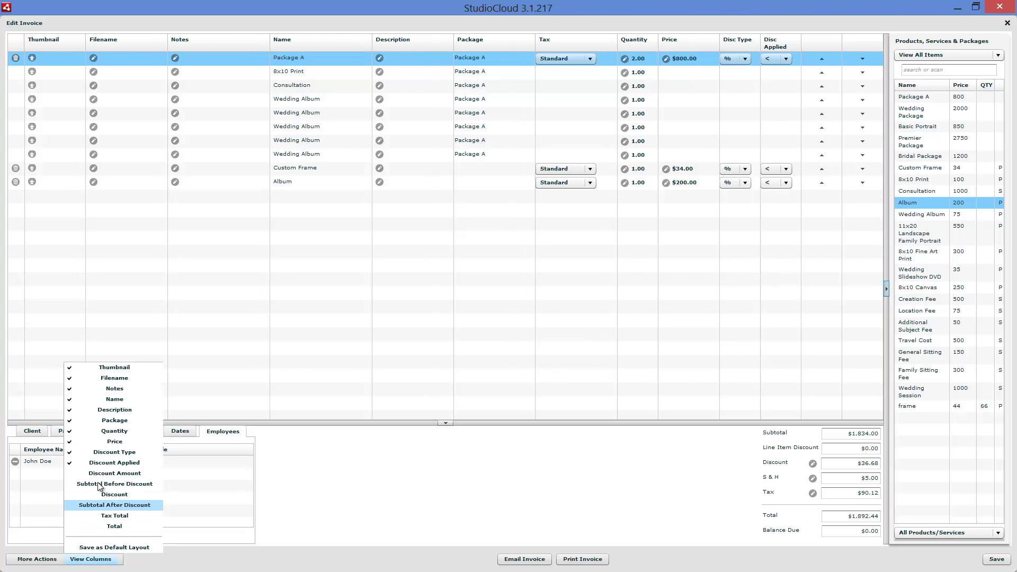
click(100, 462)
click(96, 560)
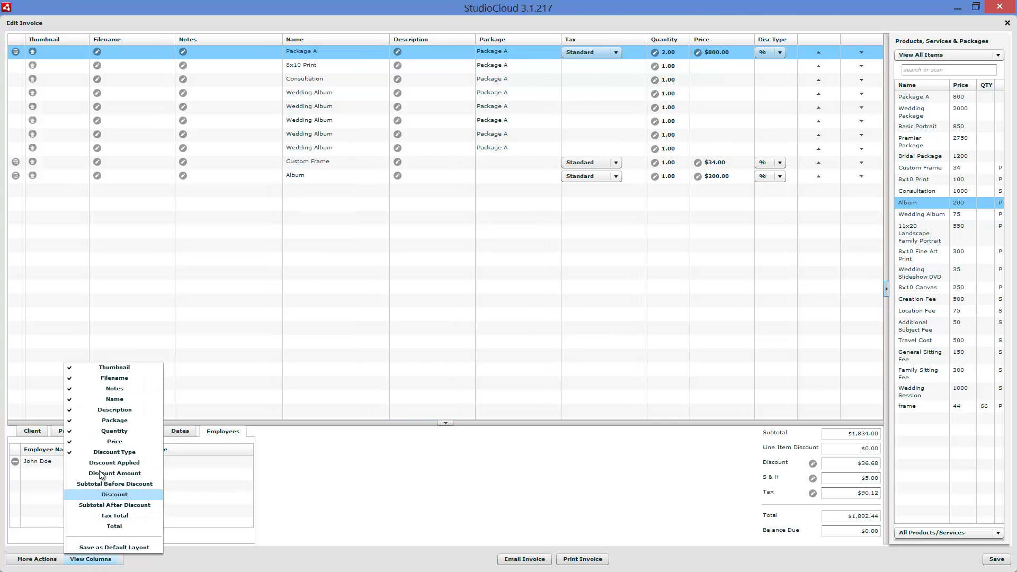
click(104, 456)
click(102, 561)
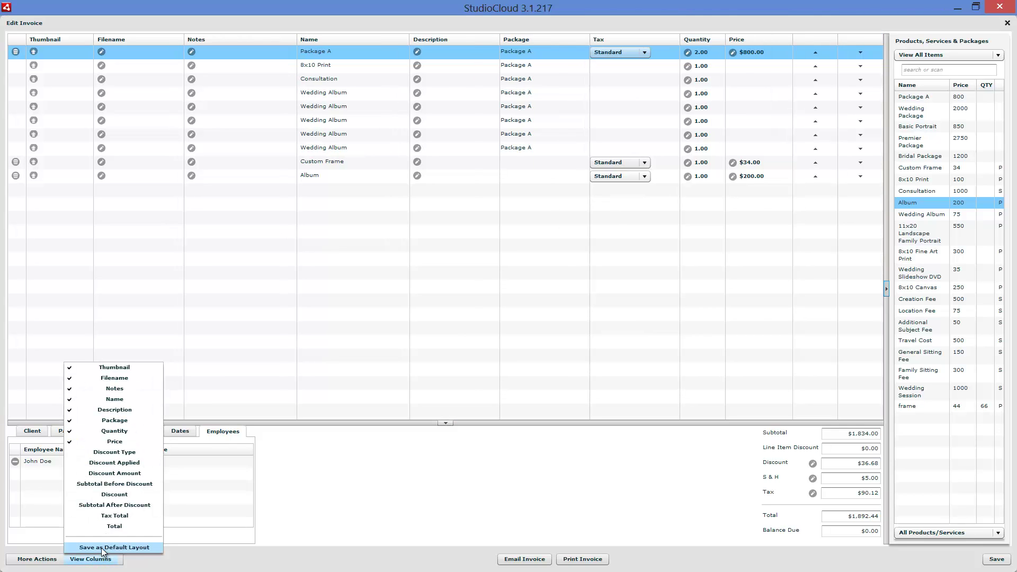
click(124, 548)
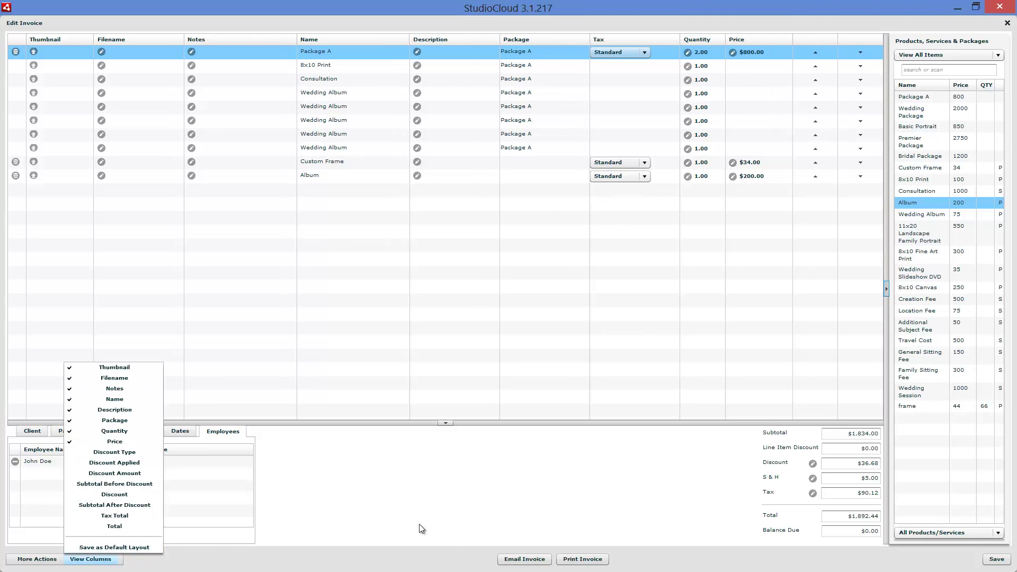
Step: Look over the additional actions available for the invoice, and close the invoice without saving
click(37, 559)
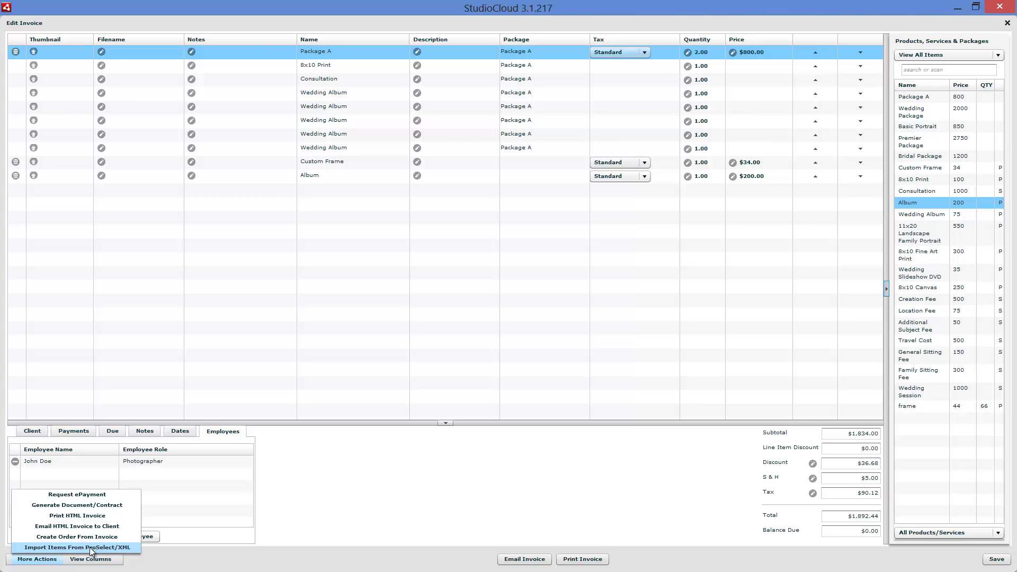
click(288, 495)
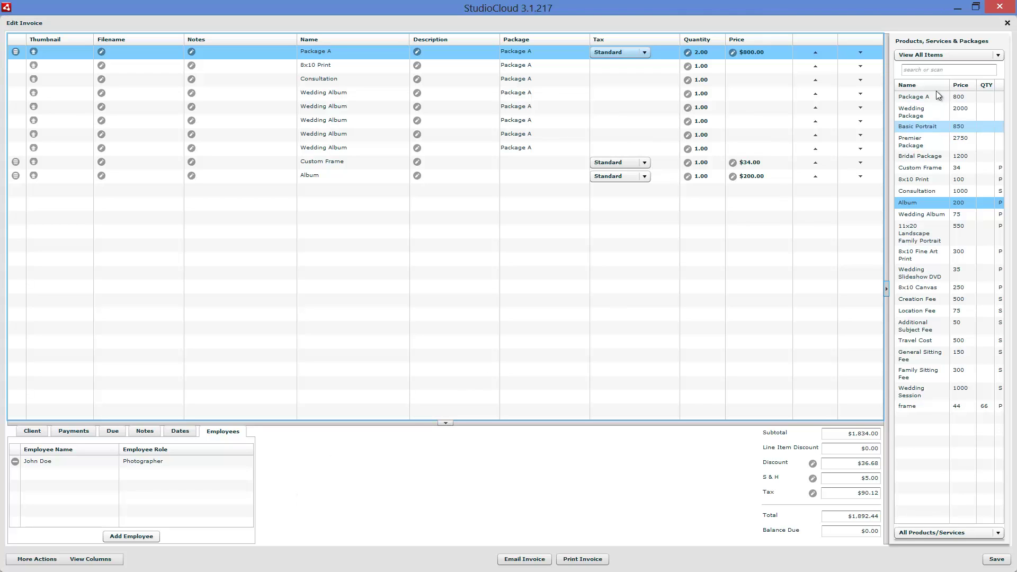
click(1008, 22)
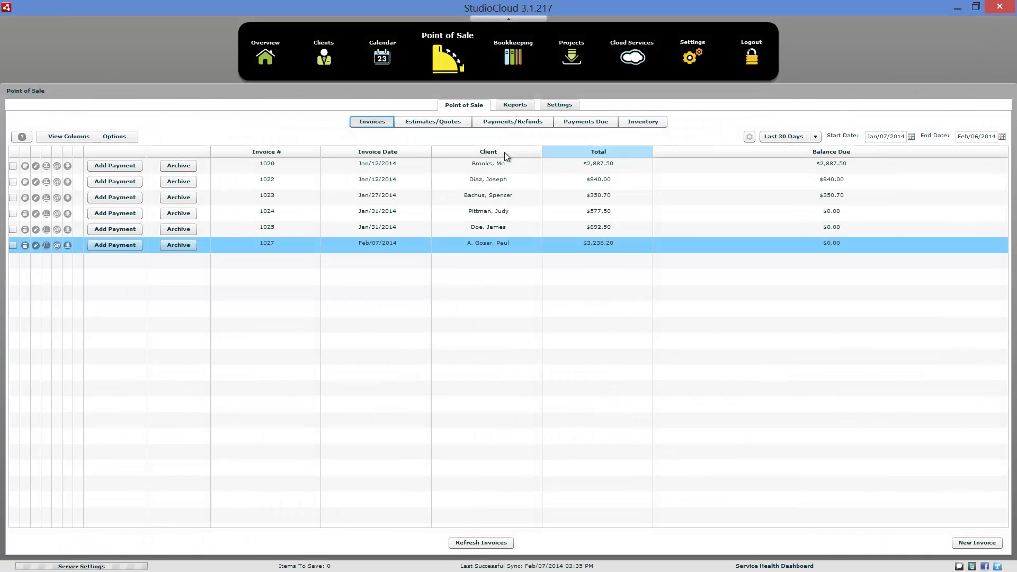
Step: Examine the tax status and bar code generation of a new product in the Point of Sale settings, and close the product list without saving
click(563, 103)
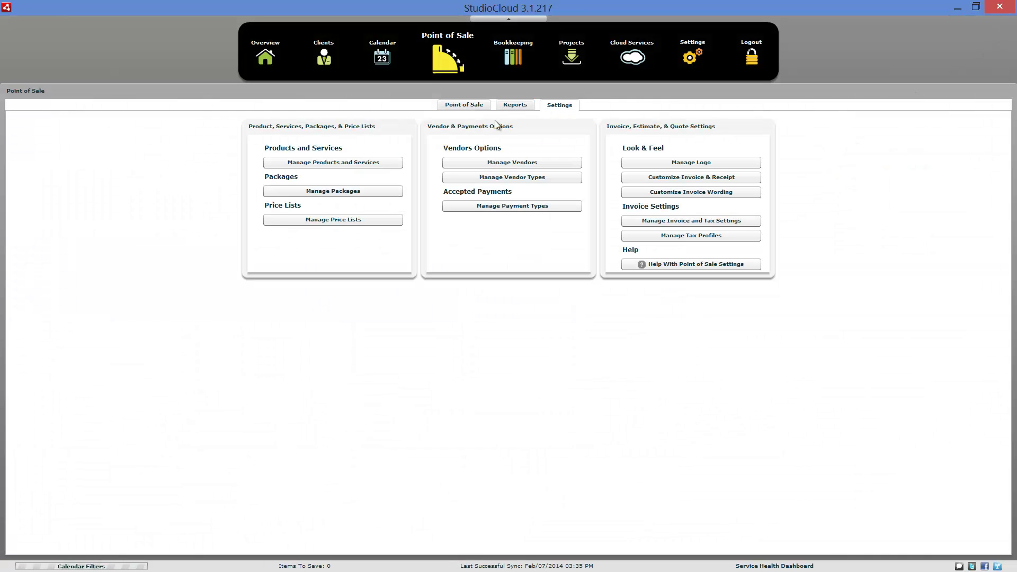
click(396, 164)
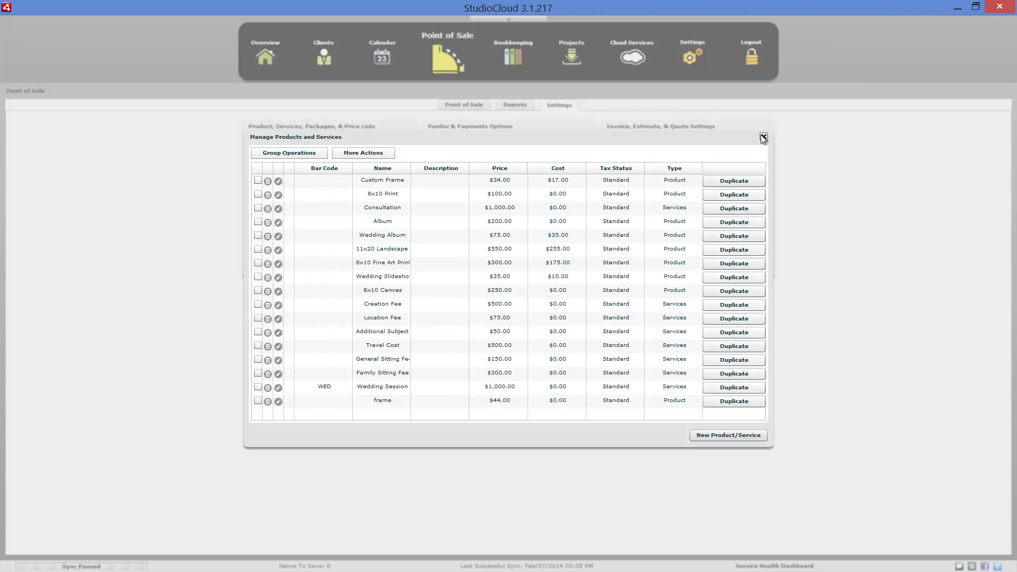
click(751, 436)
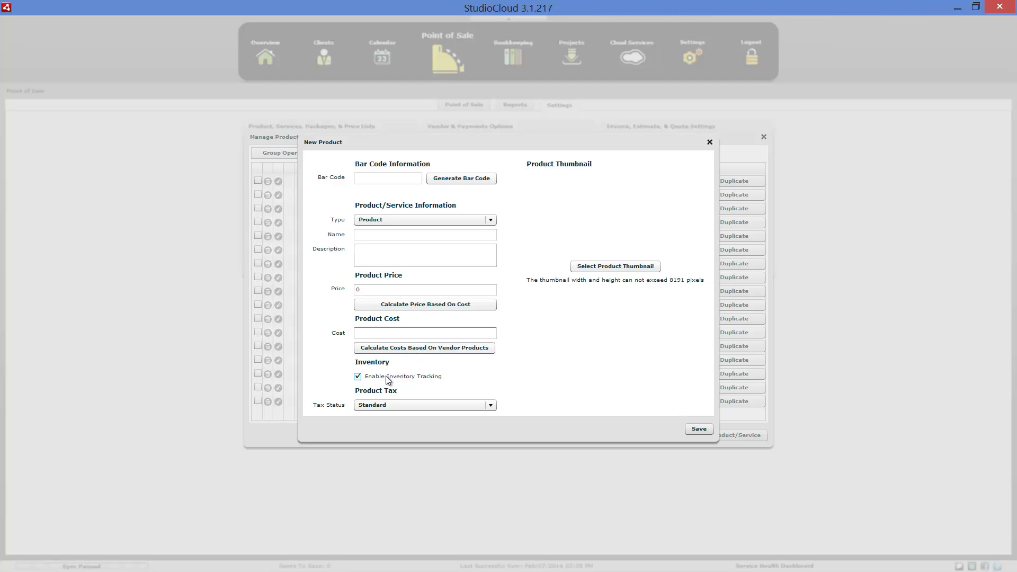
click(490, 406)
click(517, 384)
click(437, 180)
double_click(399, 179)
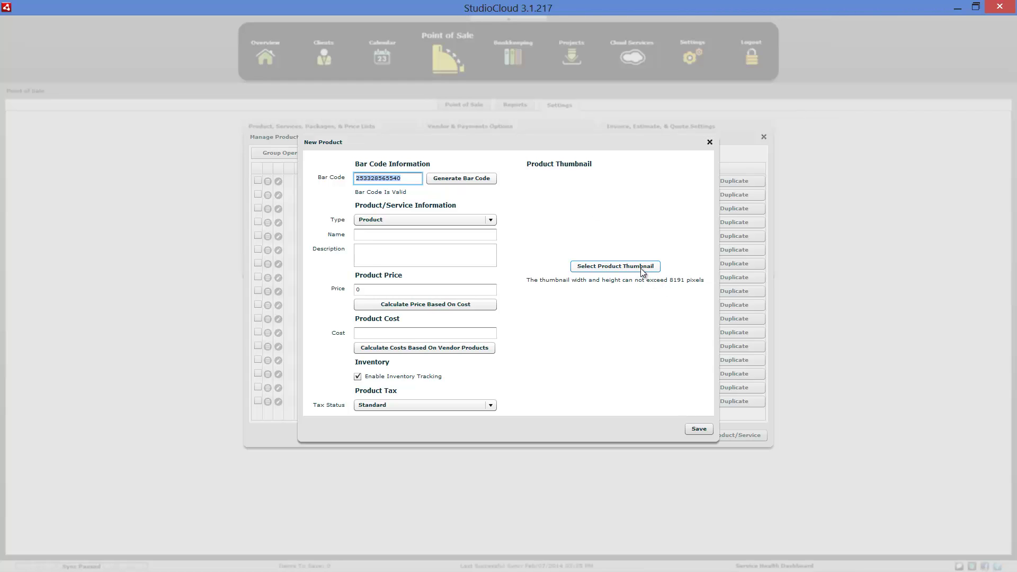
click(709, 142)
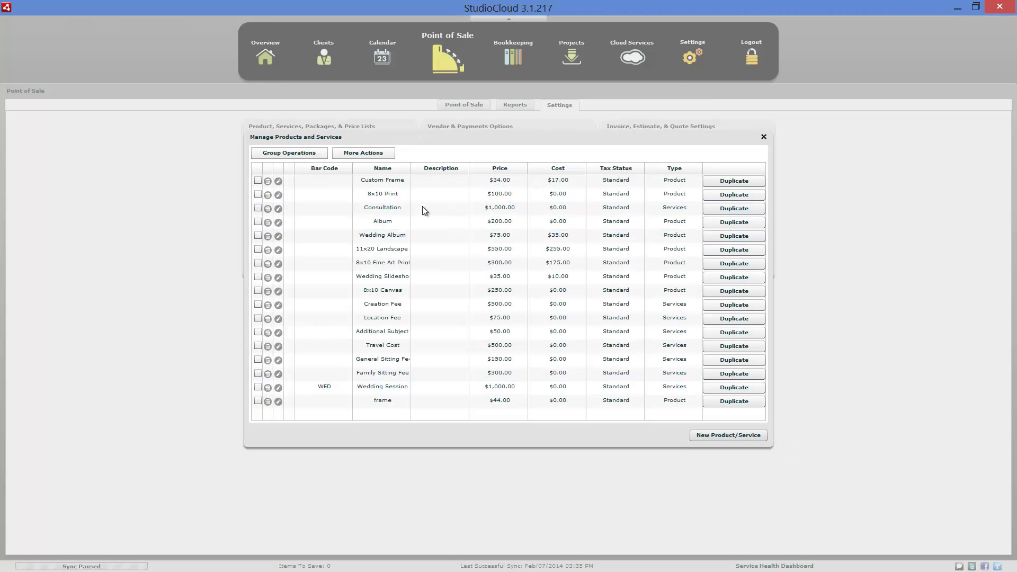
click(362, 154)
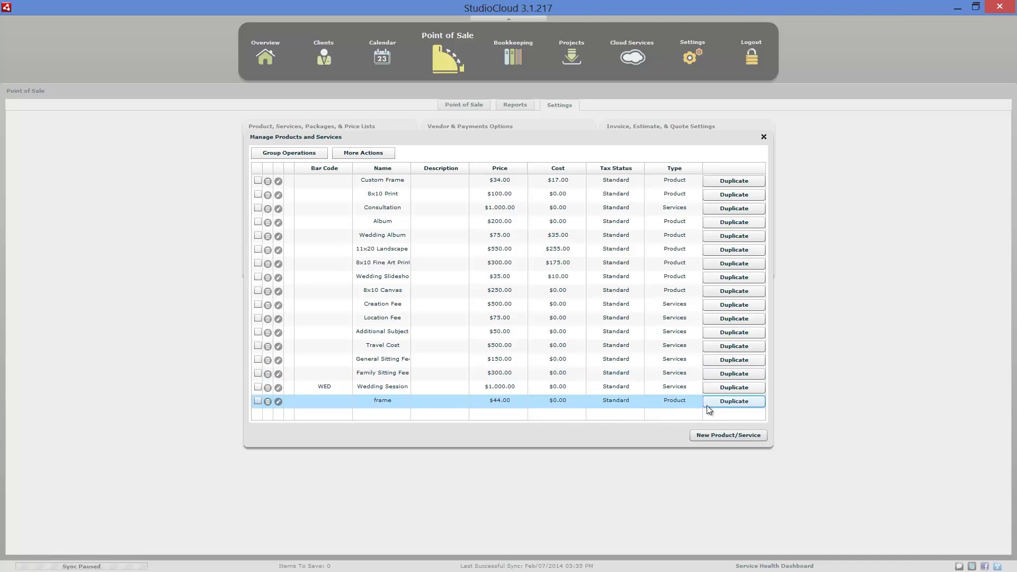
click(763, 138)
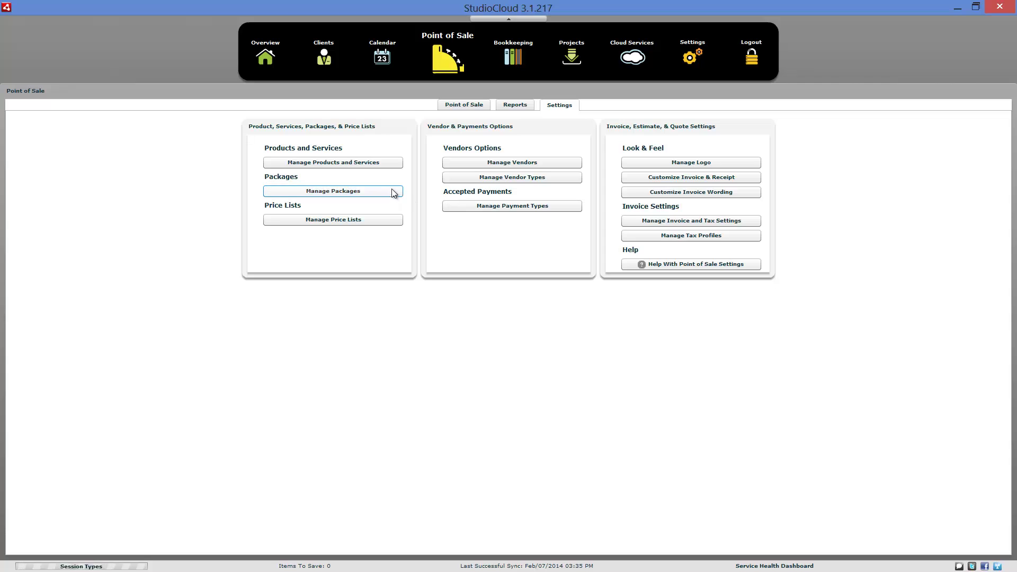
Step: Start a new package named Package A with a generated bar code and a price of $123.00
click(394, 192)
click(725, 432)
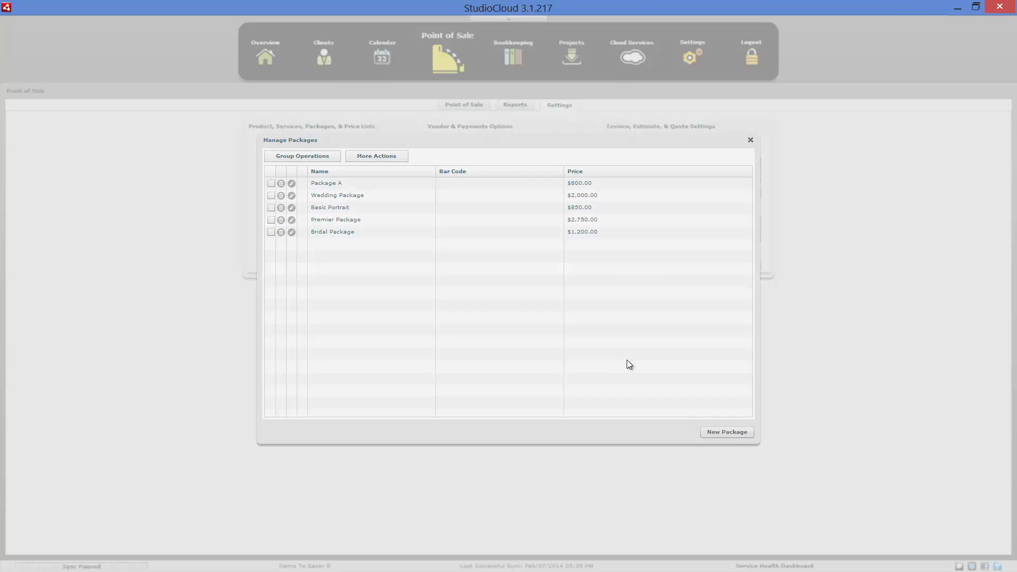
click(421, 154)
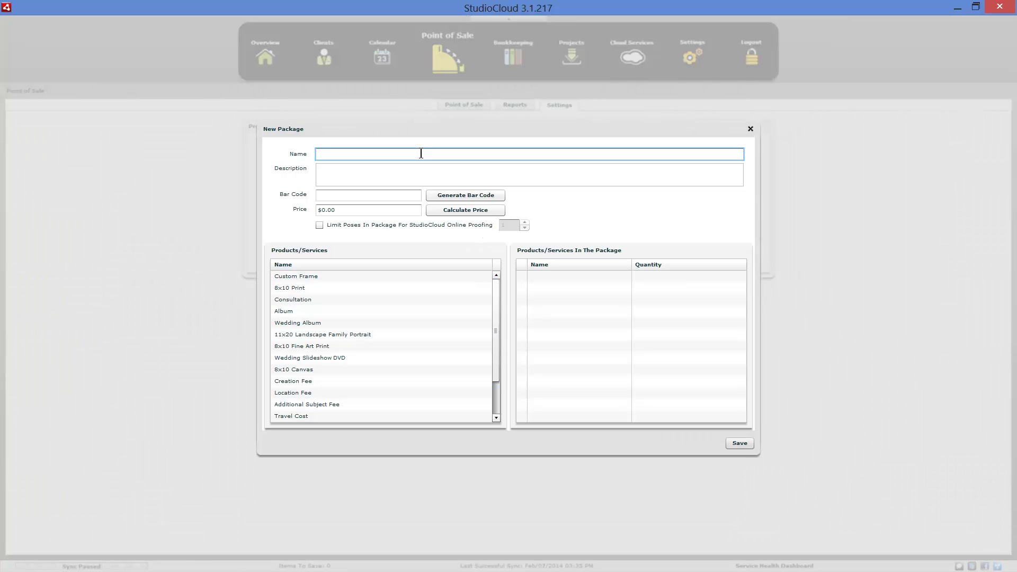
text(Package A)
key(Tab)
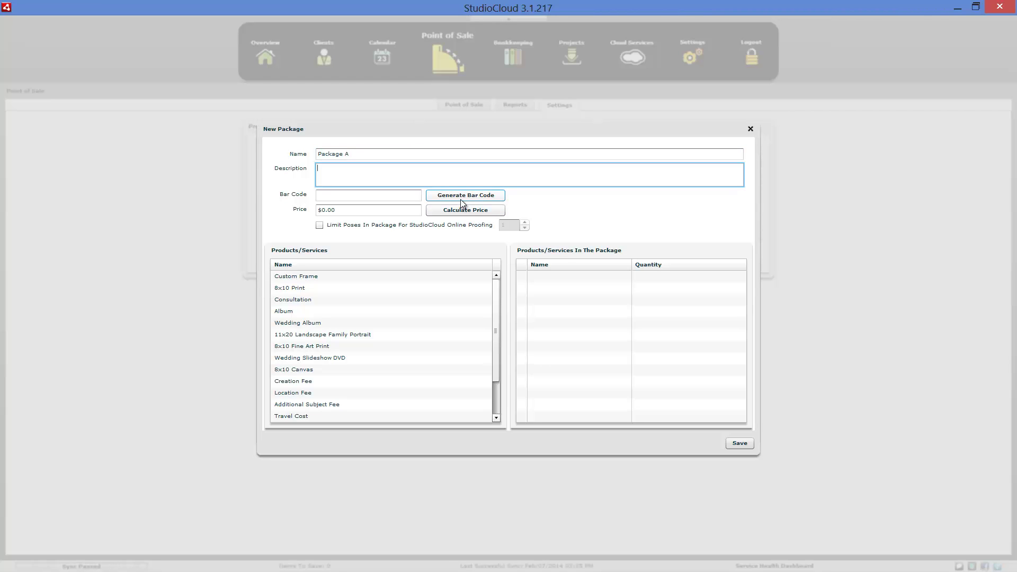
click(461, 200)
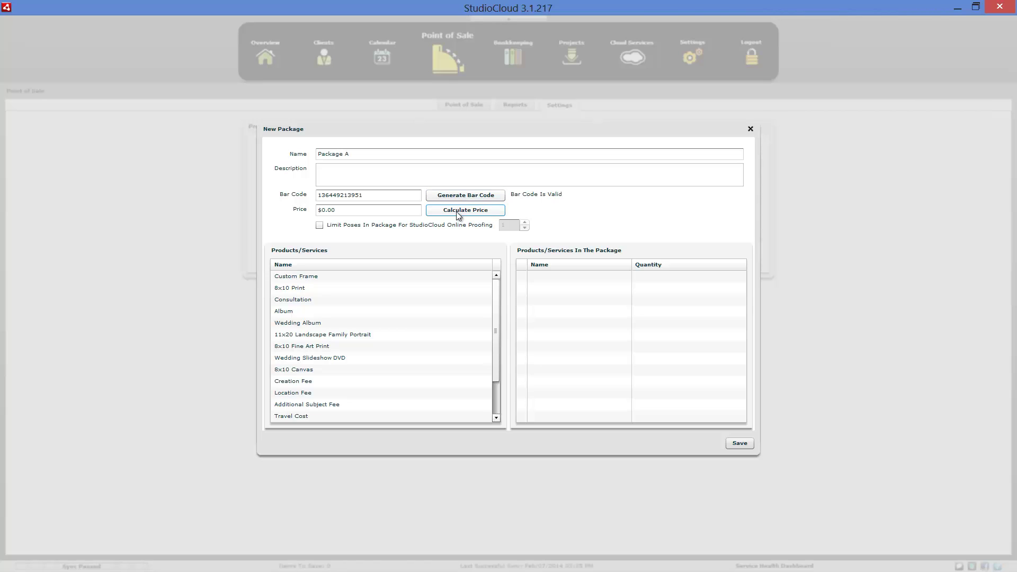
click(350, 210)
key(ctrl+a)
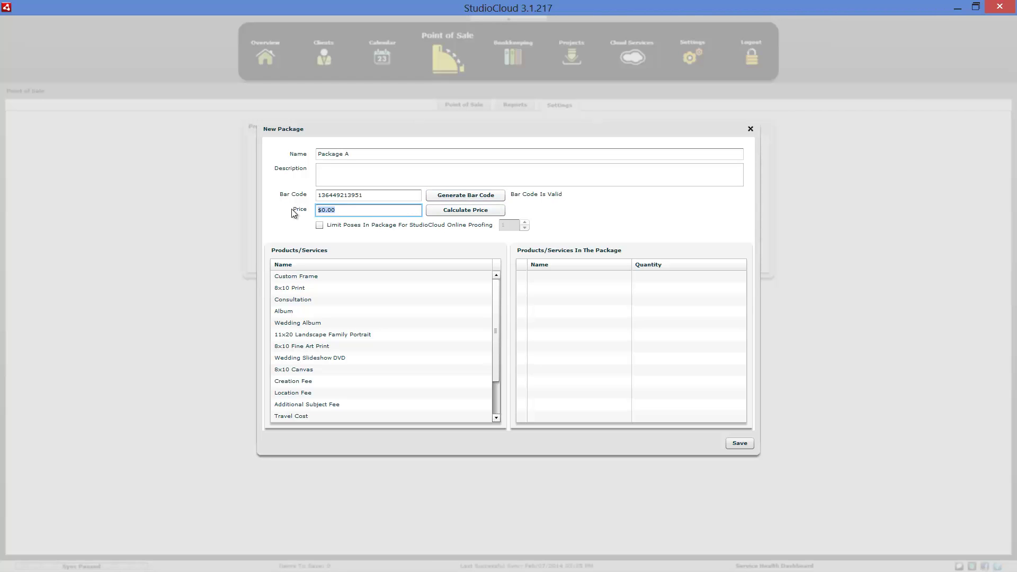
text(123)
Step: Add Custom Frame, Album twice and 11x20 Landscape Family Portrait to the new package, and close it without saving
drag(294, 275, 540, 305)
drag(428, 311, 548, 326)
drag(447, 341, 561, 345)
drag(371, 311, 549, 347)
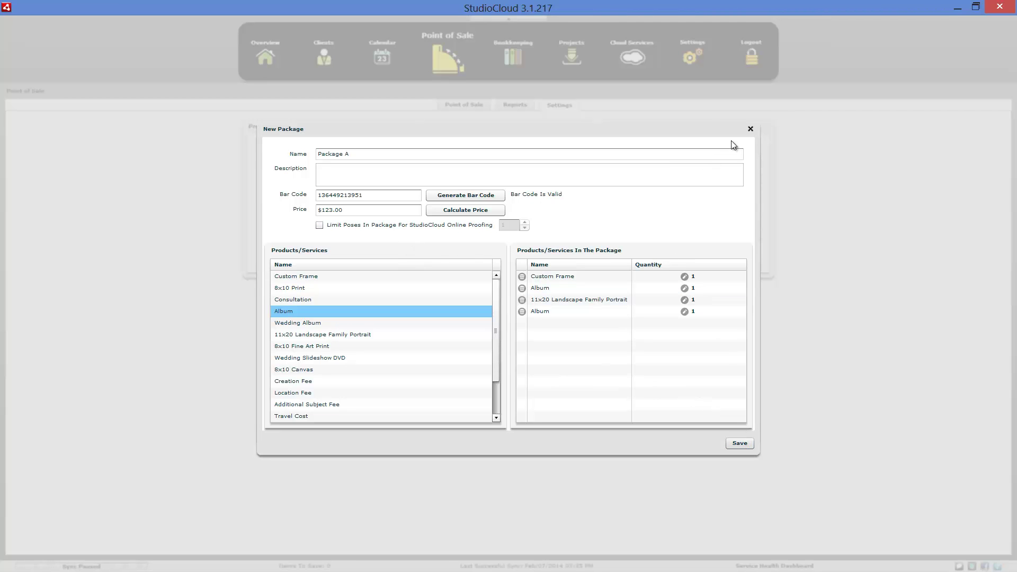
click(750, 129)
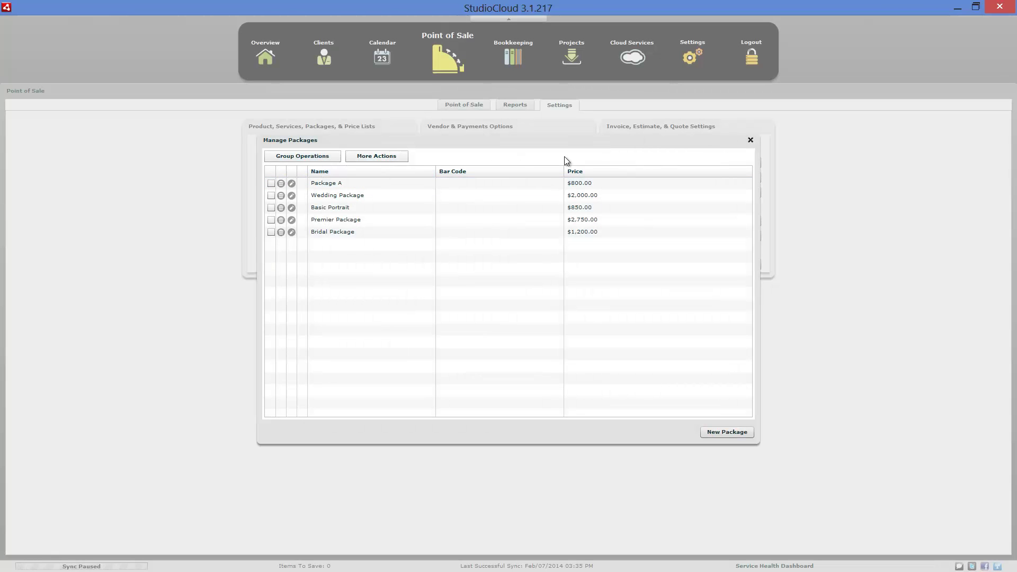
Step: Close the package list and start a new price list named Example Price List
click(750, 141)
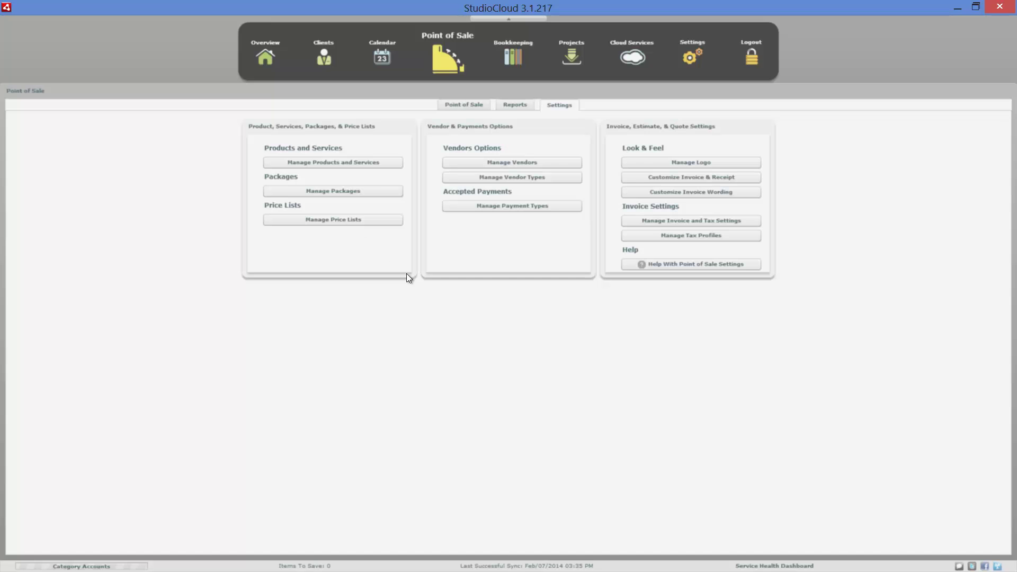
click(334, 219)
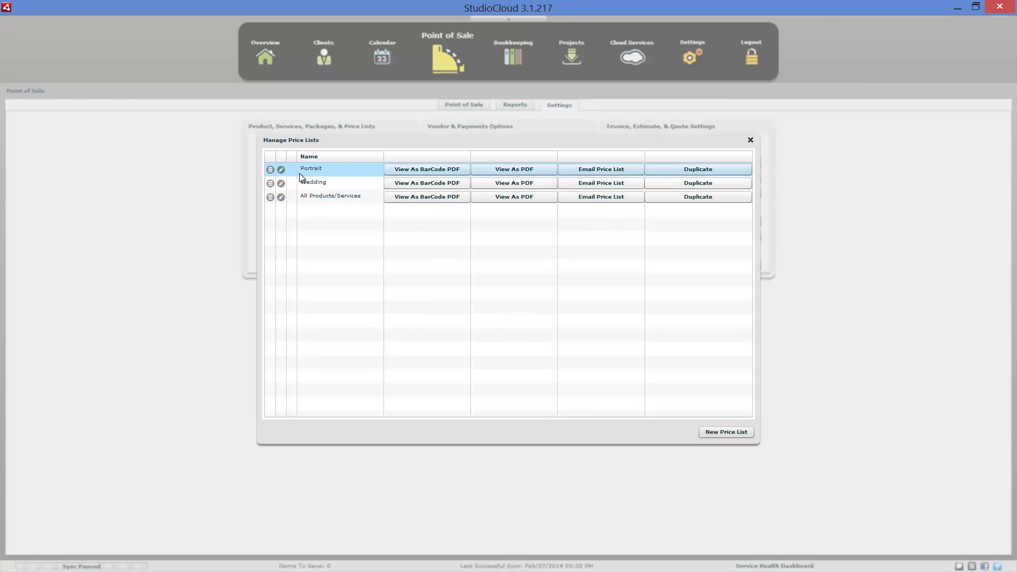
click(732, 433)
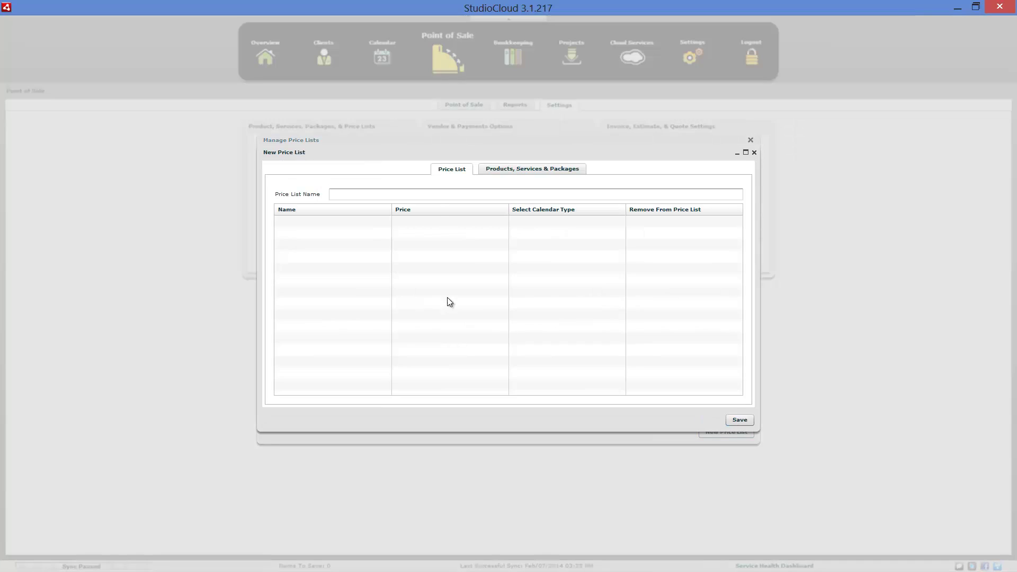
click(436, 199)
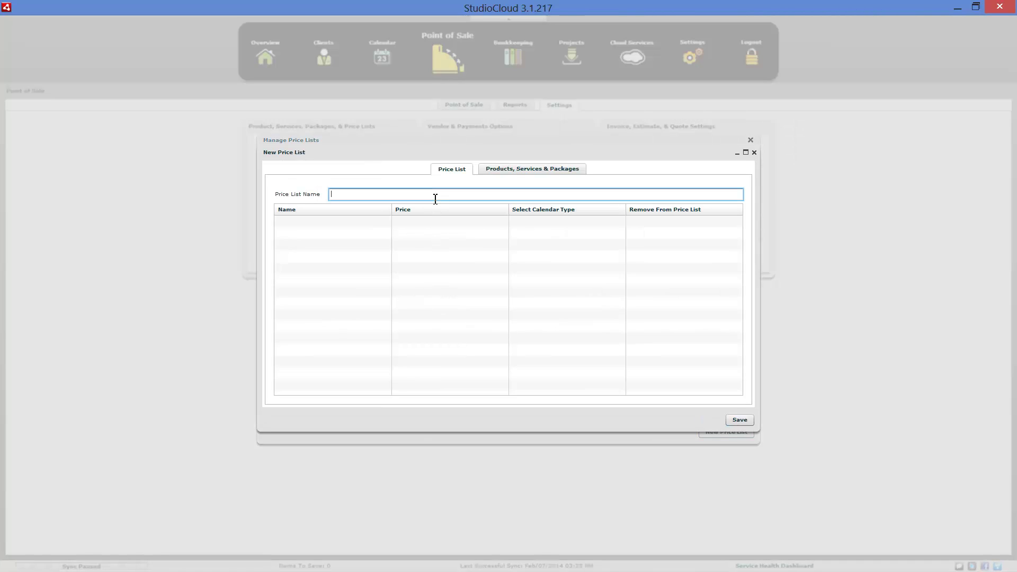
text(Example Price List)
Step: Add 8x10 Print, Album, 11x20 Landscape Family Portrait, Wedding Slideshow DVD, 8x10 Canvas and Creation Fee to the new price list
click(490, 168)
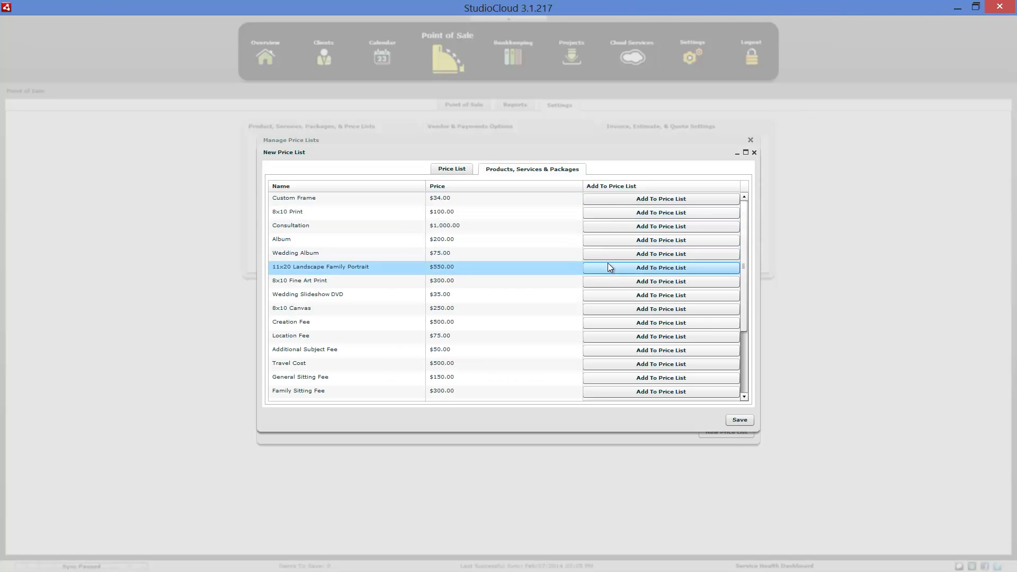
click(608, 324)
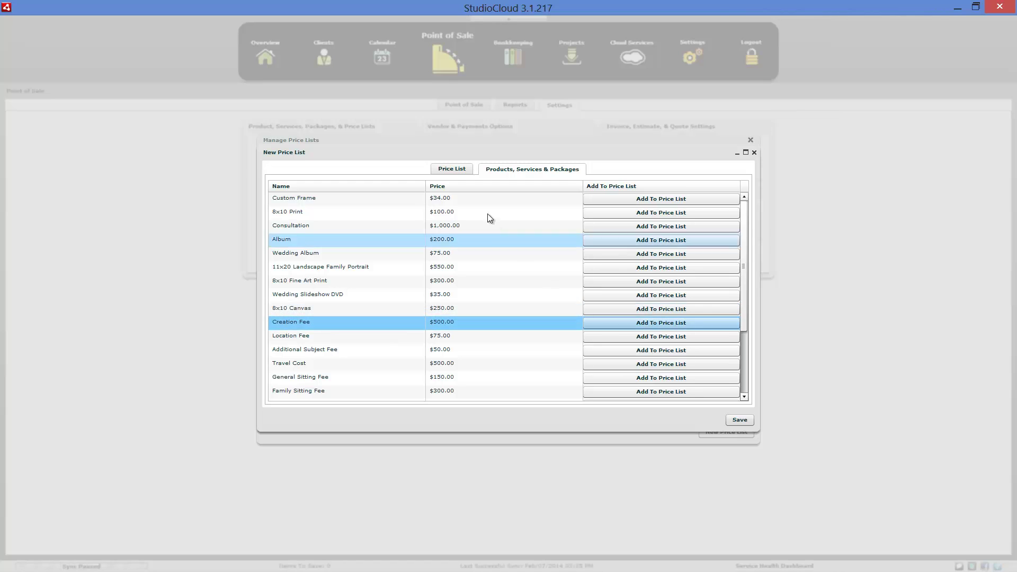
click(460, 168)
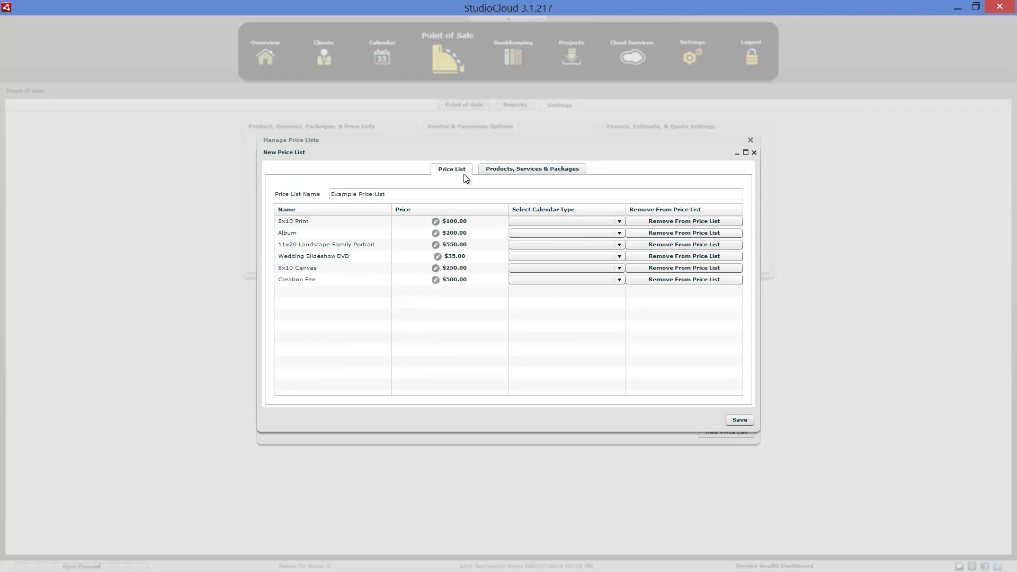
Step: Set the 8x10 Print's price to $34.00 and its calendar type to Appointment, and close the new price list without saving
click(477, 223)
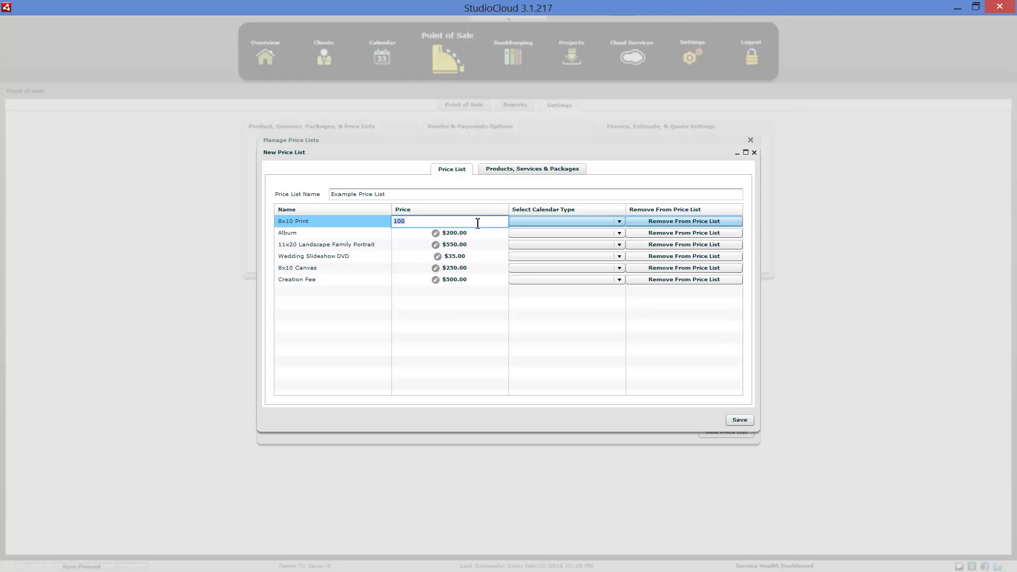
text(34)
click(471, 343)
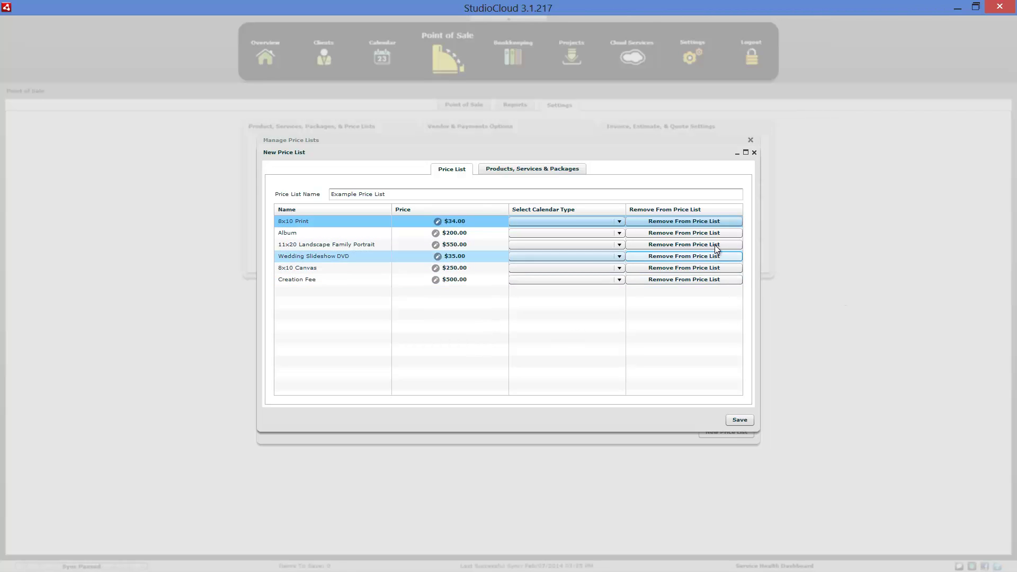
click(619, 222)
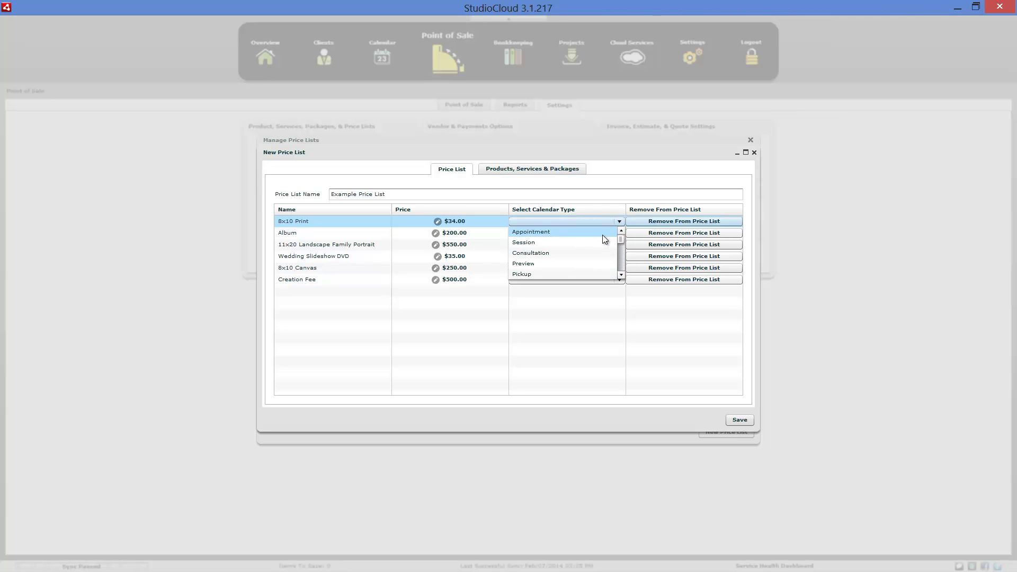
click(603, 235)
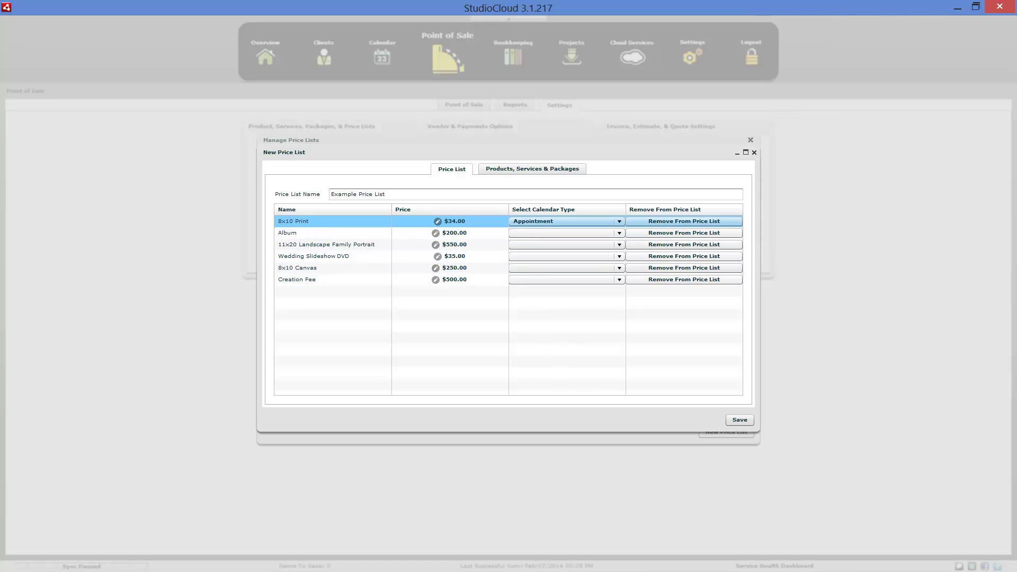
click(755, 154)
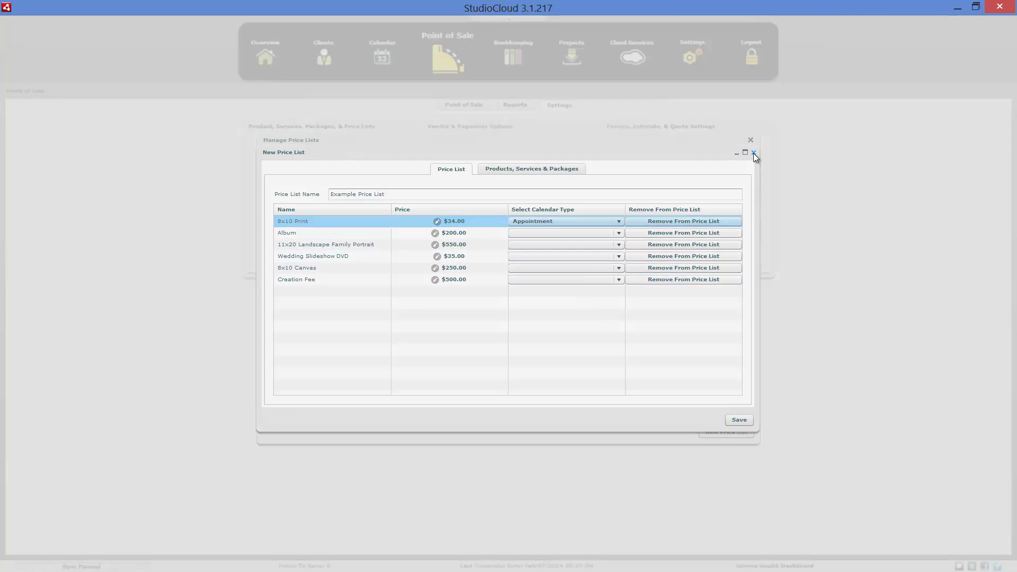
click(527, 307)
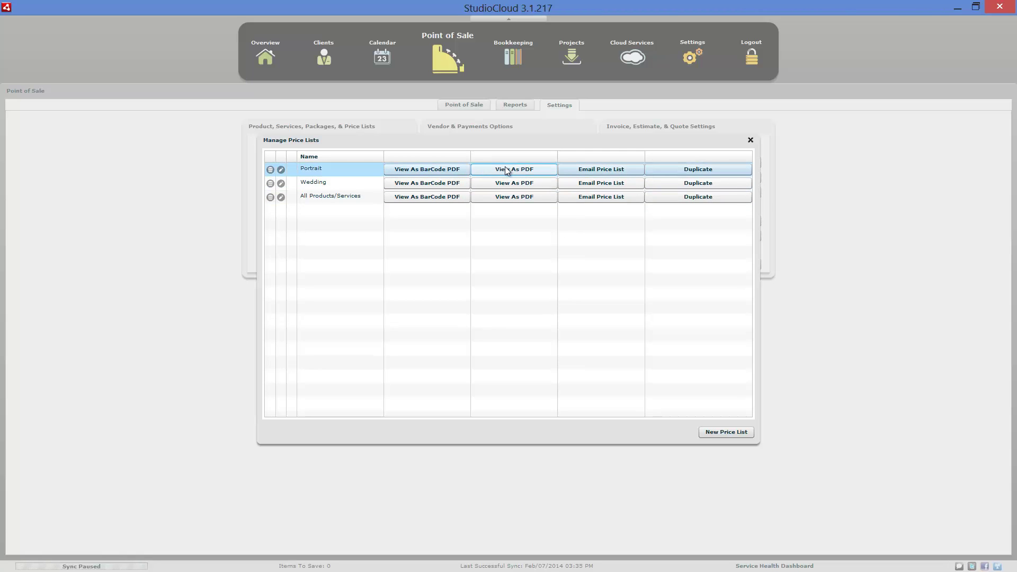
Step: Look over the PDF, email and duplicate options of the Portrait price list, and review the accepted payment types
click(428, 171)
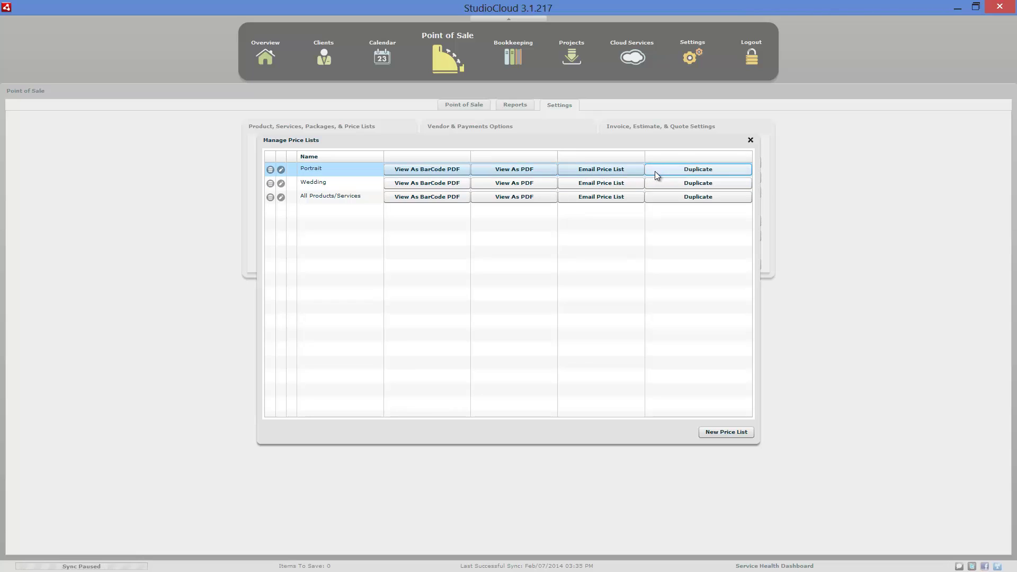
click(751, 140)
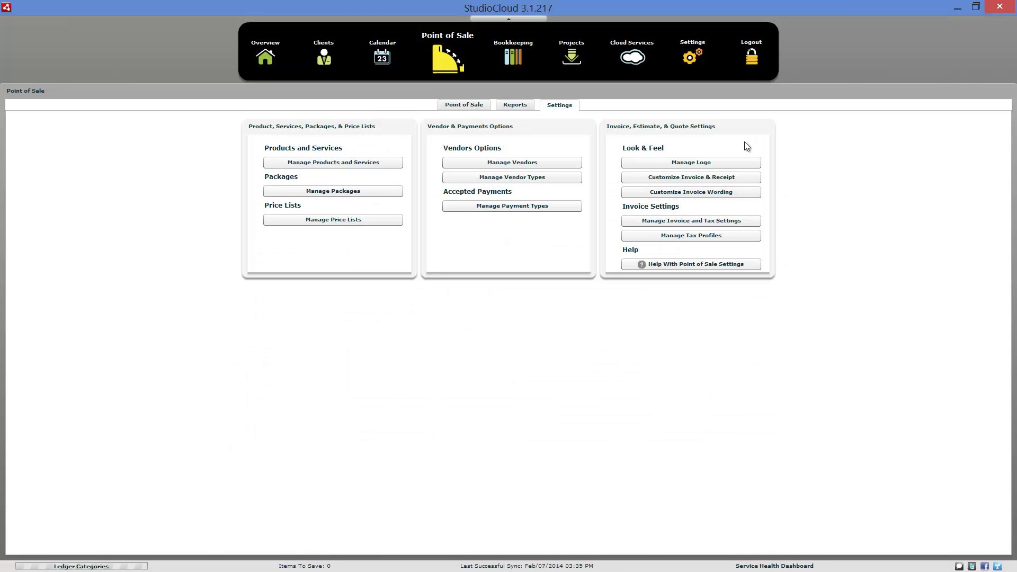
click(564, 208)
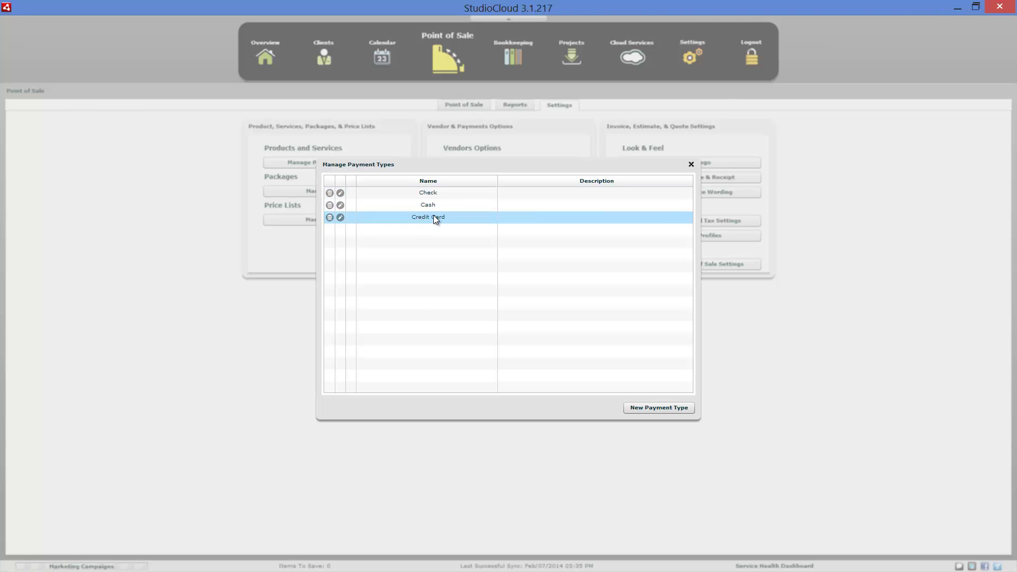
click(691, 165)
Step: Examine the invoice logo and the options for loading a different one, and close the logo settings without saving
click(680, 163)
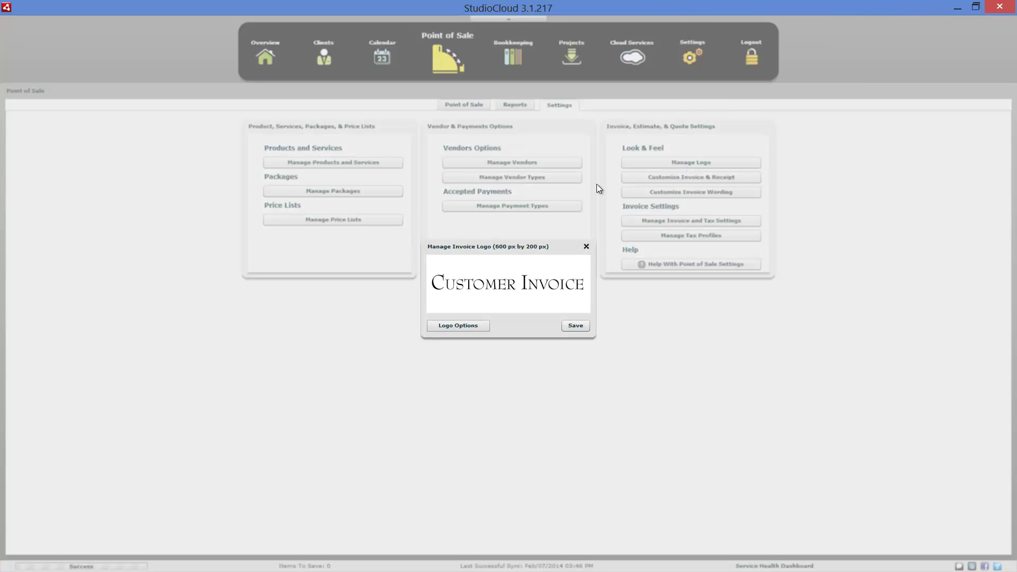
click(475, 326)
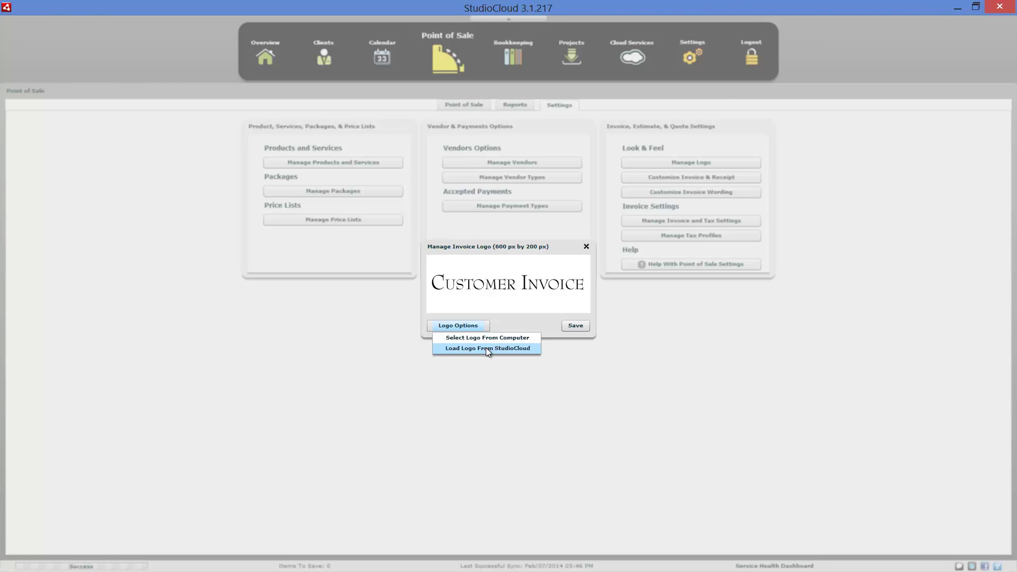
click(510, 324)
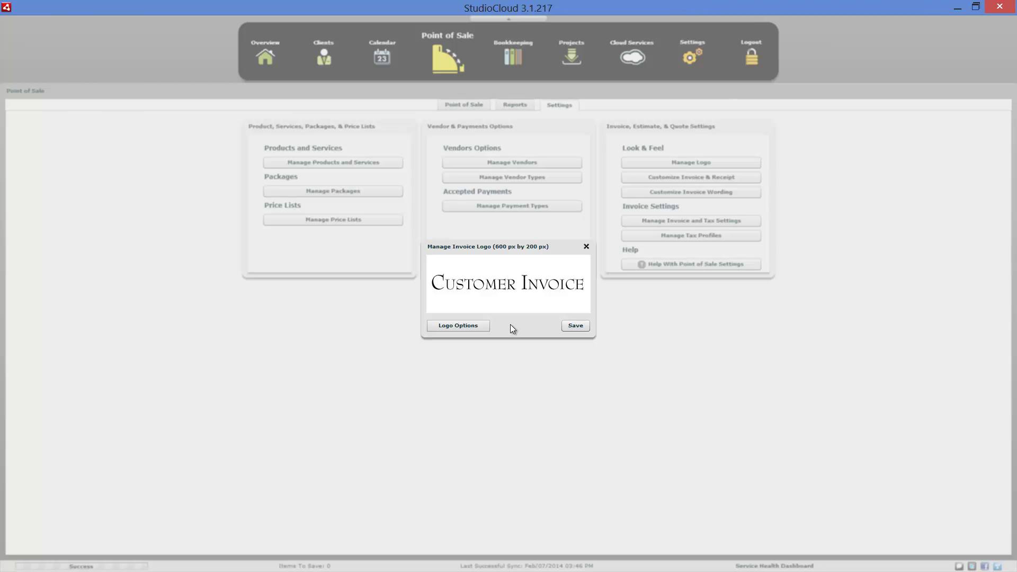
click(586, 246)
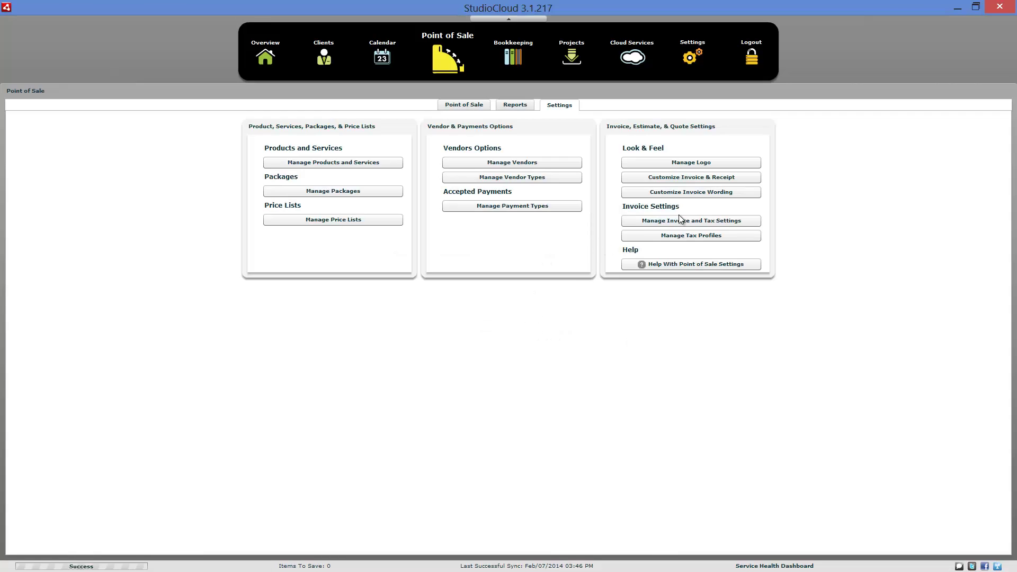
Step: Review the general invoice, product layout and receipt settings for customizing invoices and receipts, and close them without saving
click(691, 180)
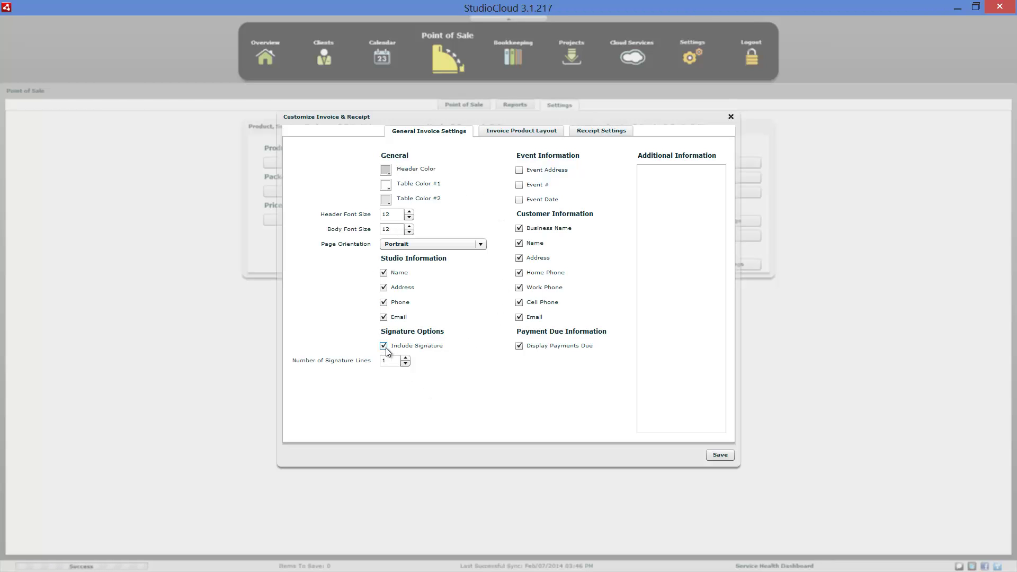
click(654, 173)
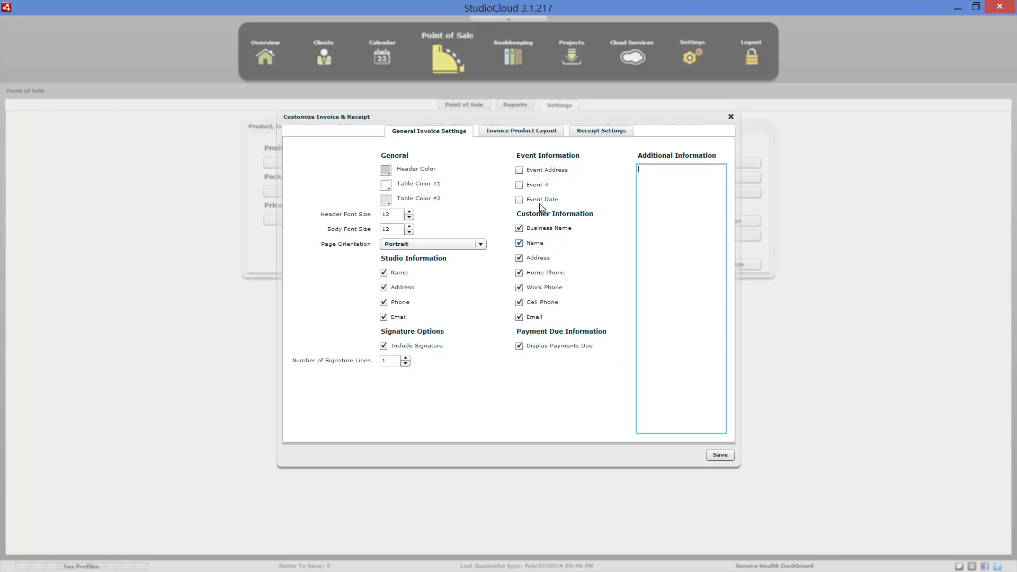
click(532, 133)
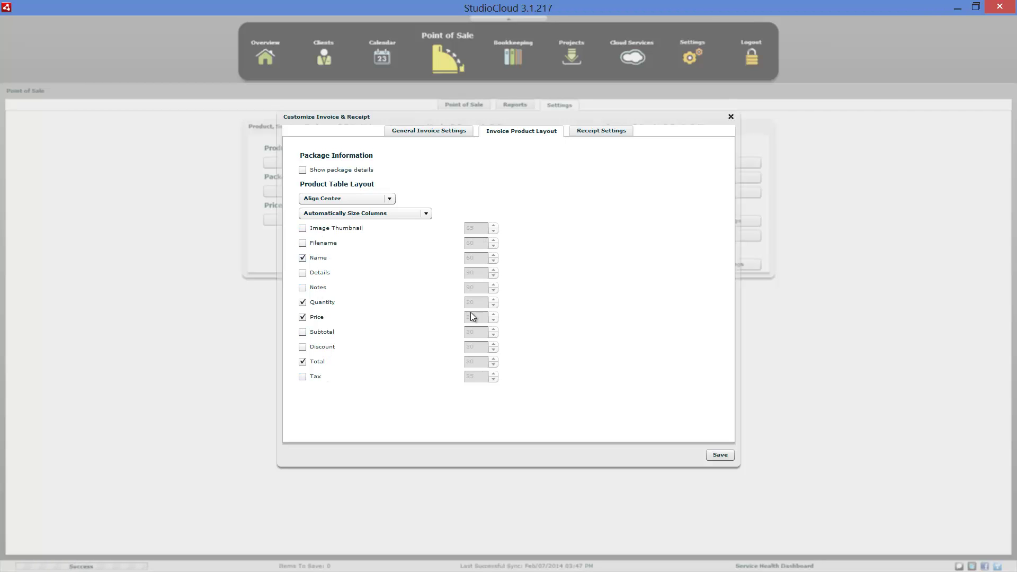
click(350, 172)
click(609, 136)
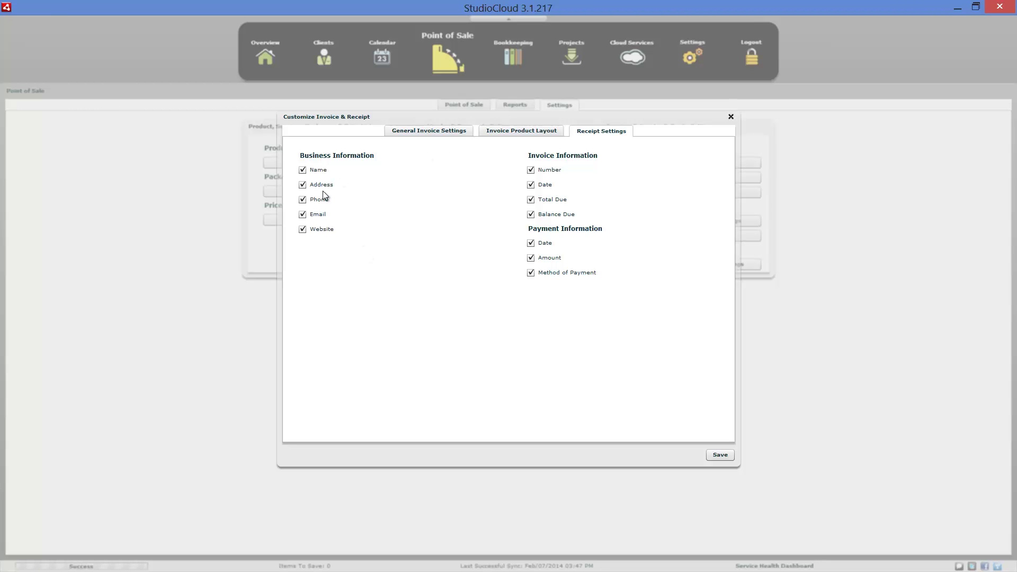
click(732, 117)
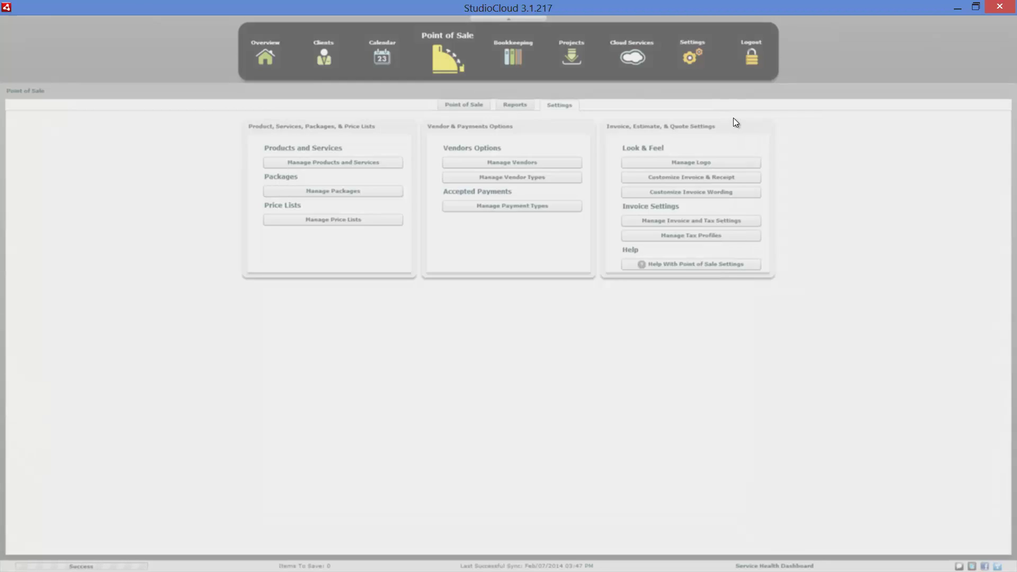
Step: Look over the general settings for the invoice wording, including the available date formats
click(688, 196)
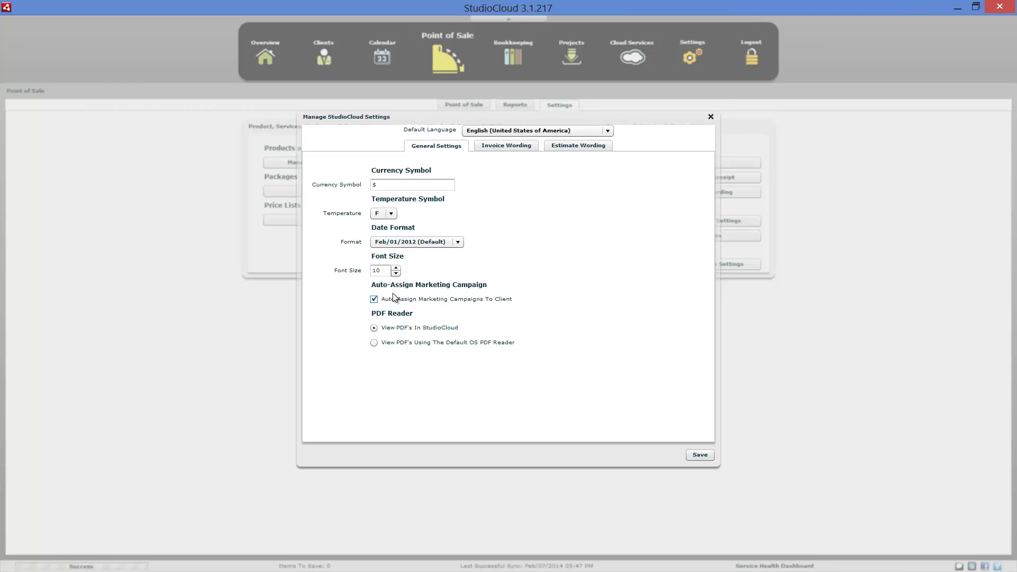
click(457, 242)
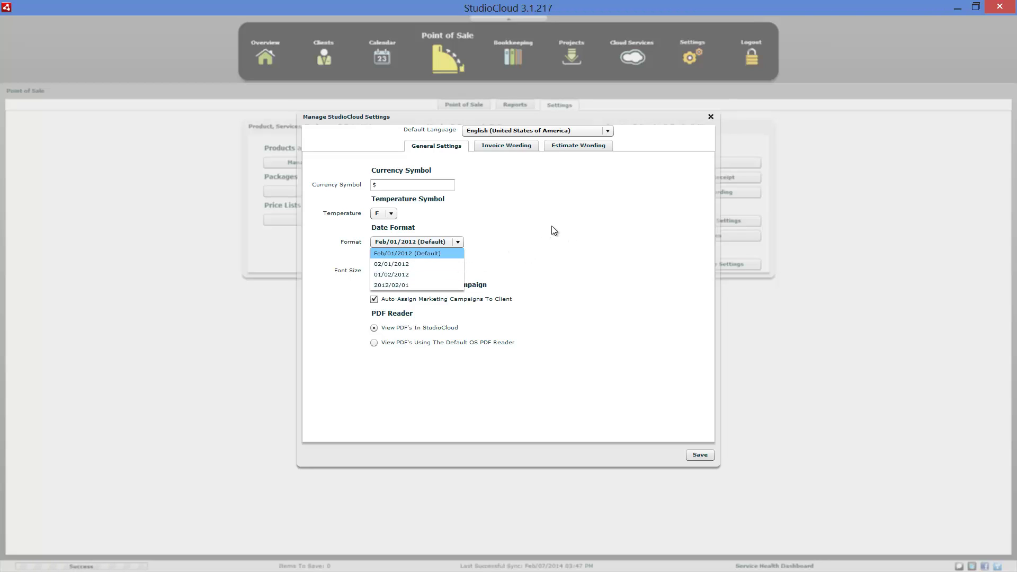
click(541, 246)
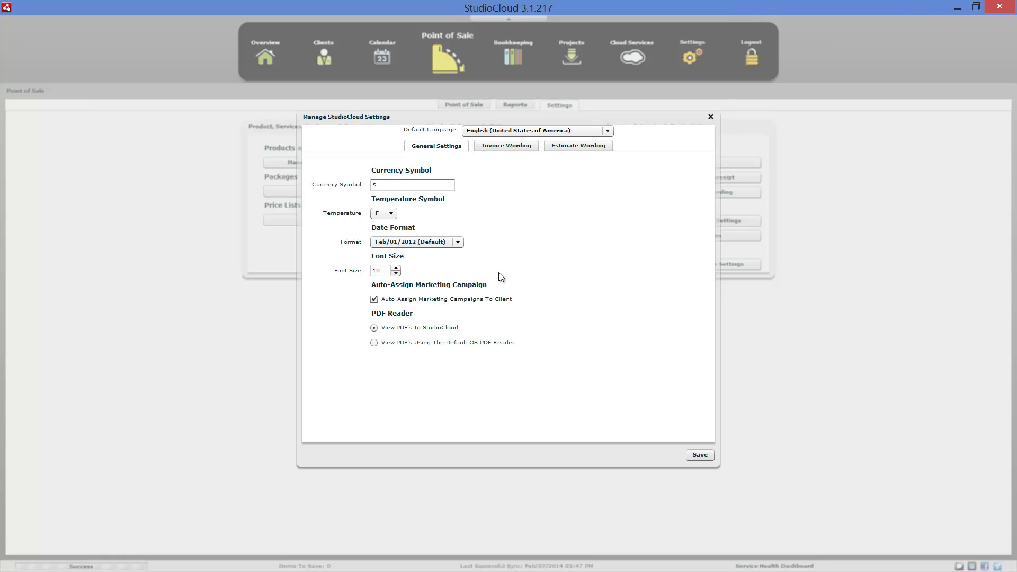
Step: Examine the invoice wording fields, including the Filename label, and the default language choices
click(492, 147)
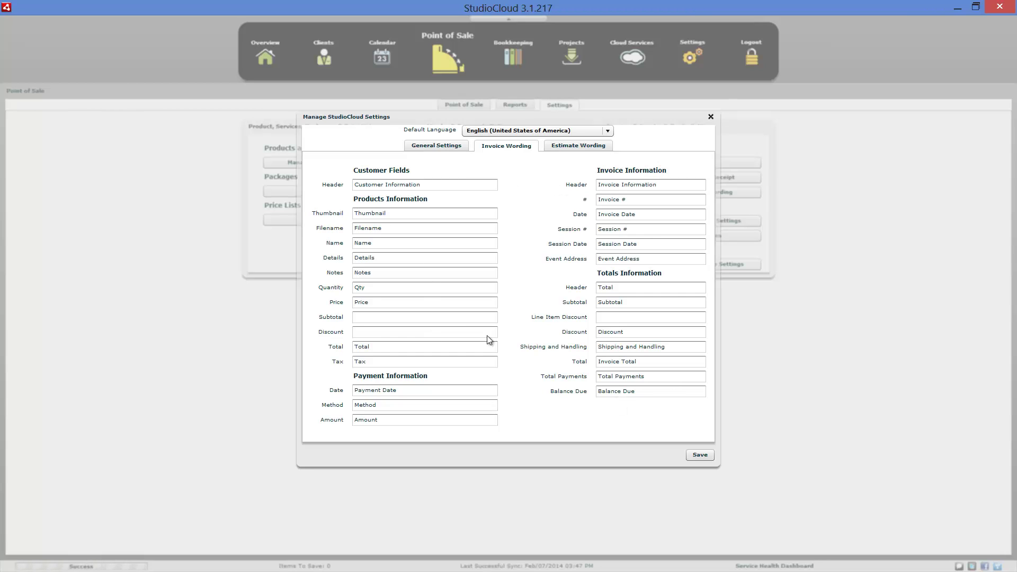
click(610, 130)
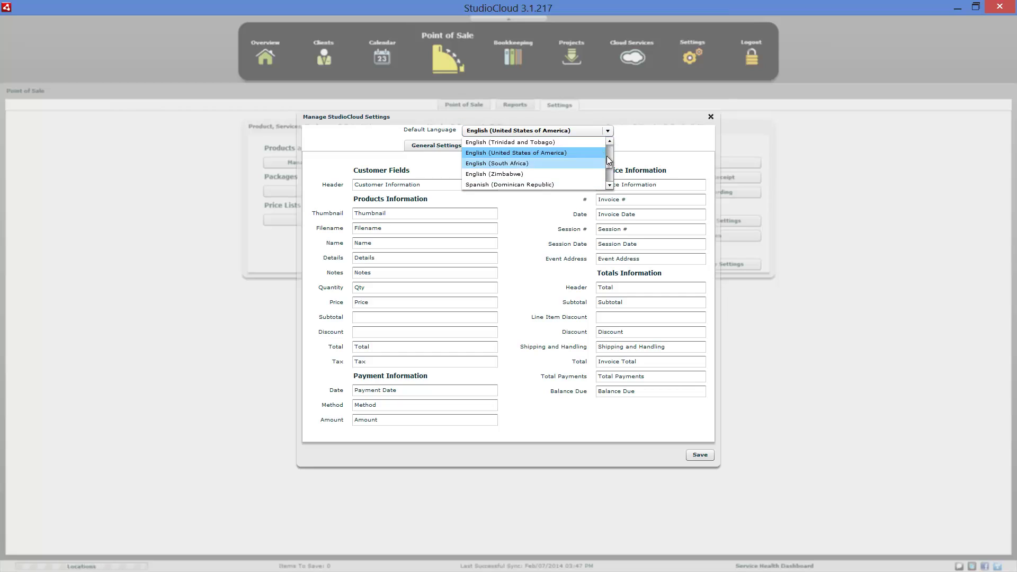
click(638, 120)
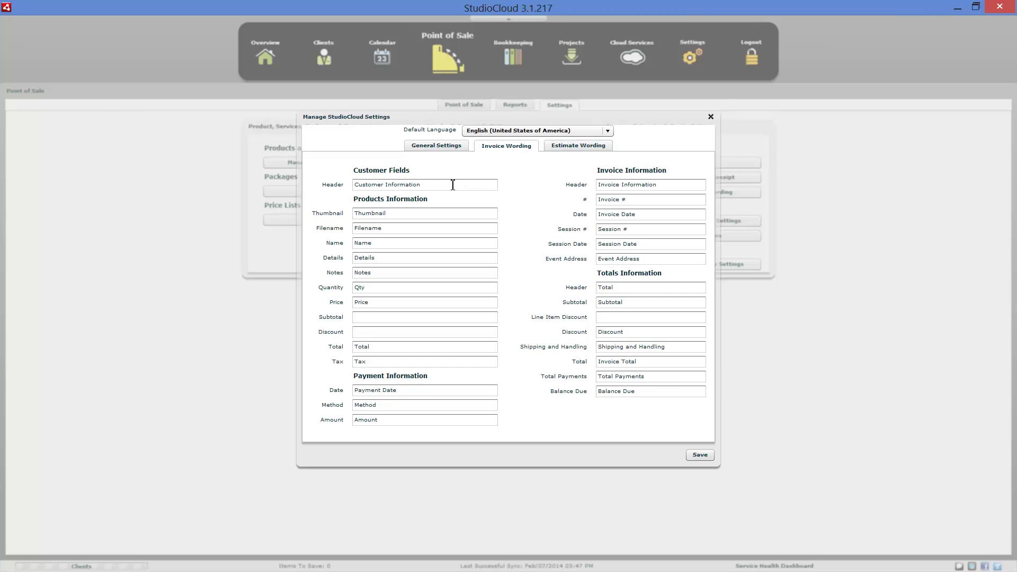
double_click(387, 231)
click(394, 231)
double_click(390, 230)
click(390, 229)
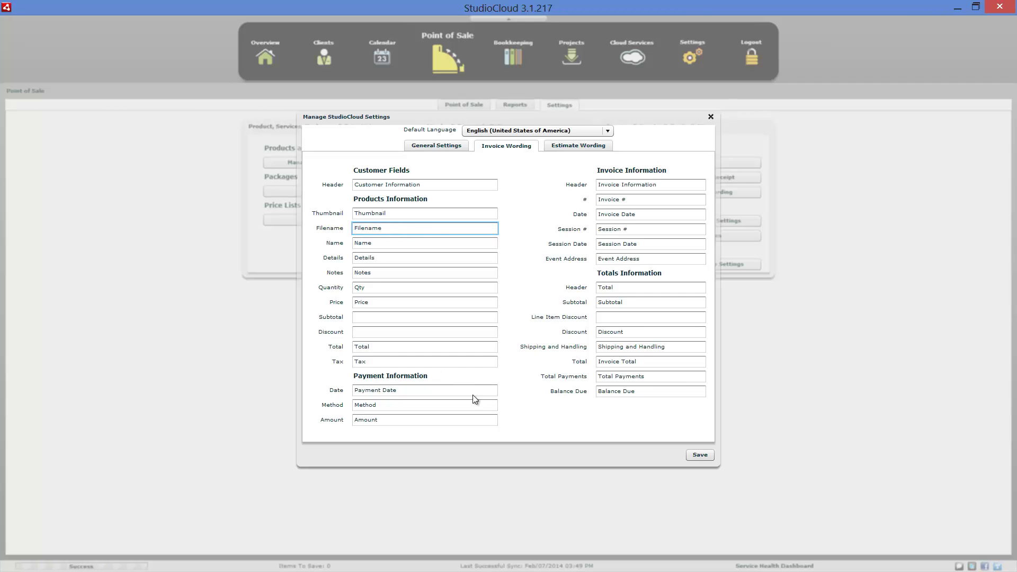
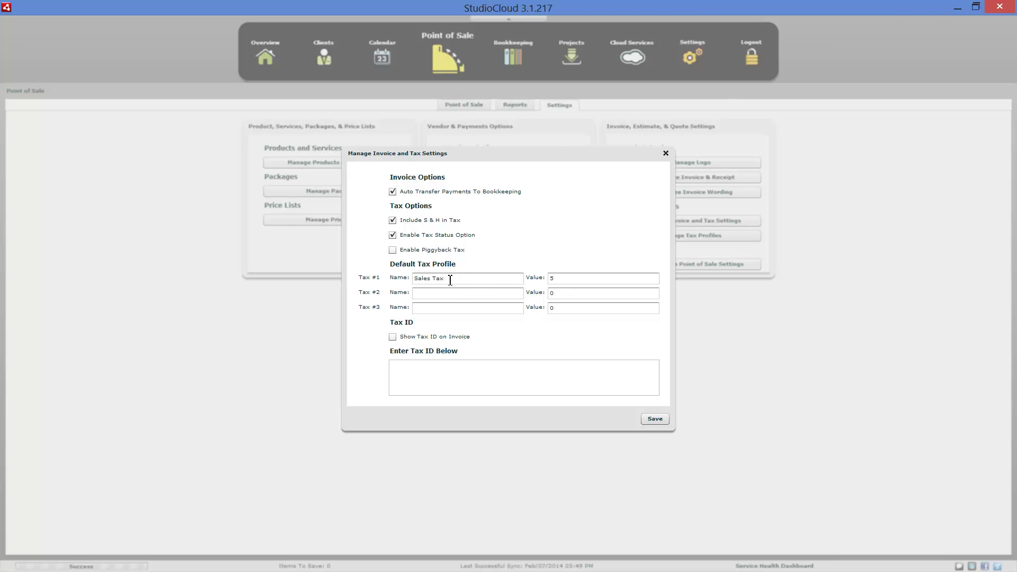
Step: Review the default Sales Tax value, and try the option to show the tax ID on invoices, turning it back off
click(577, 280)
click(393, 338)
click(403, 367)
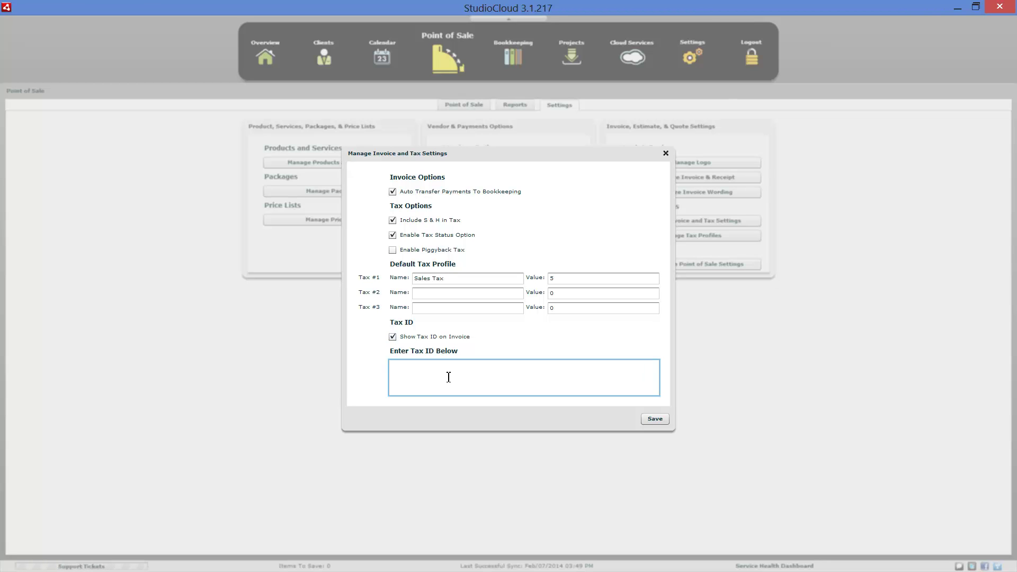
click(392, 337)
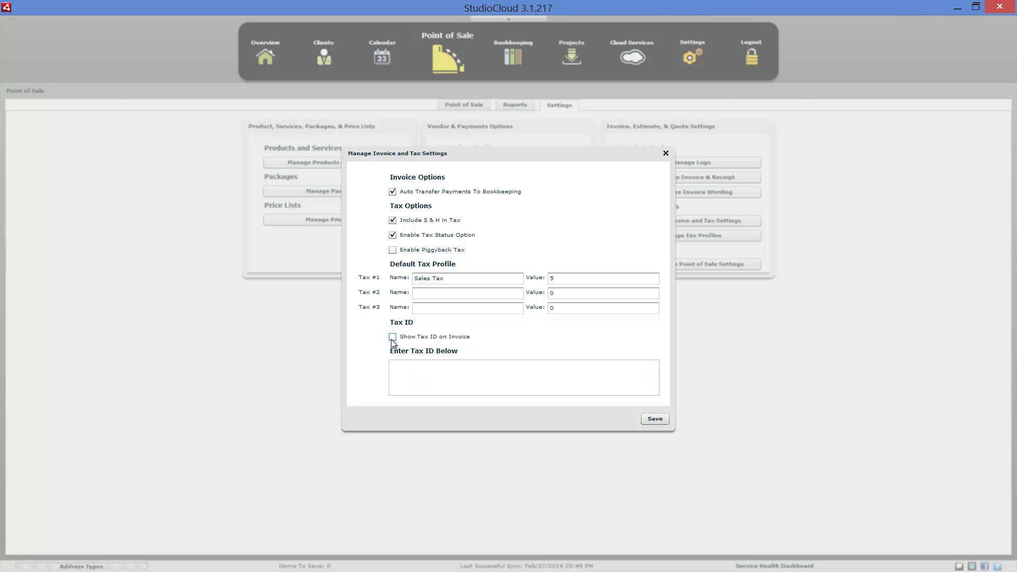
Step: Close the invoice and tax settings without saving and create a new tax profile named Example Tax
click(666, 153)
click(672, 235)
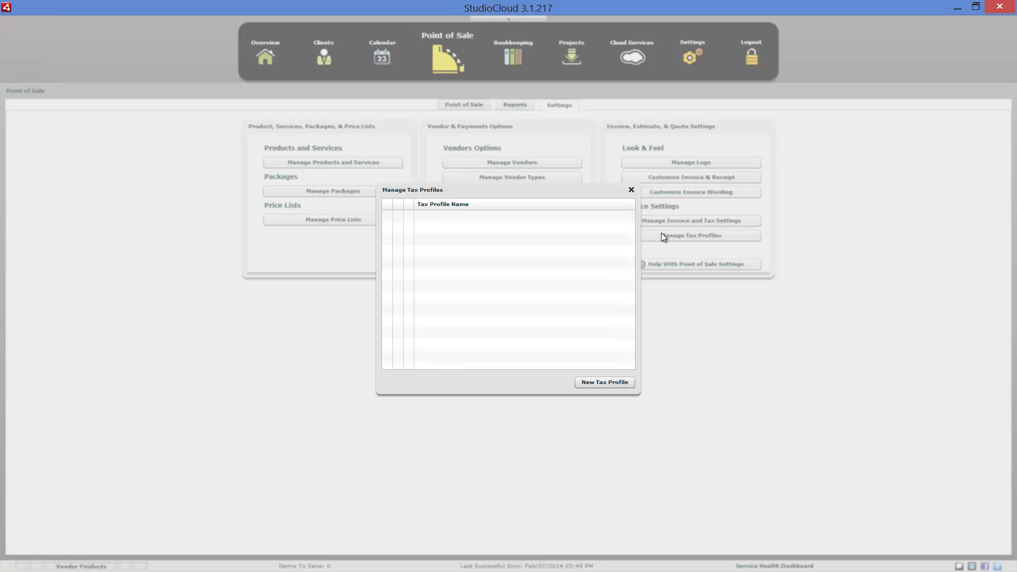
click(613, 381)
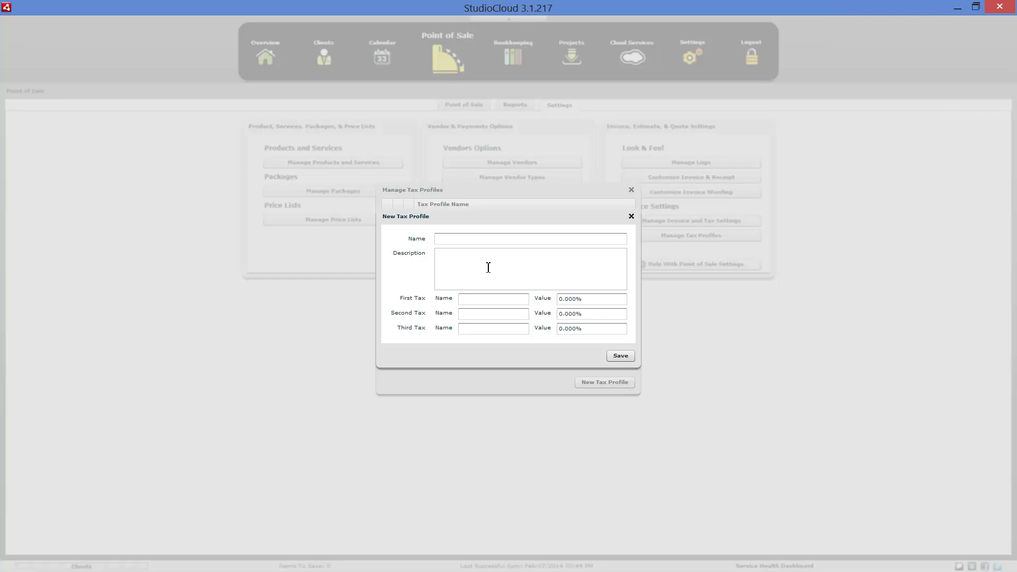
click(480, 239)
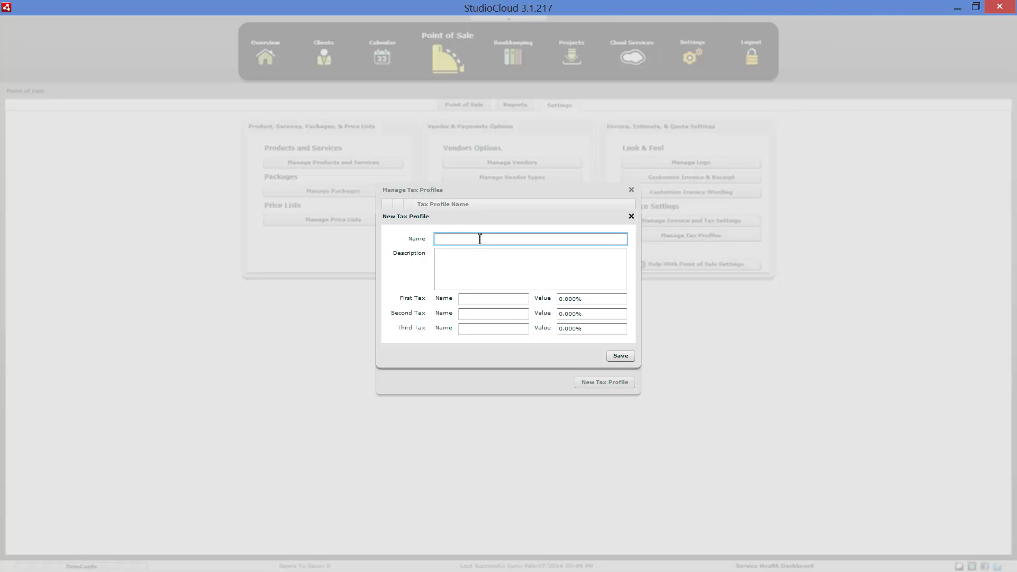
text(Example Tax)
click(621, 355)
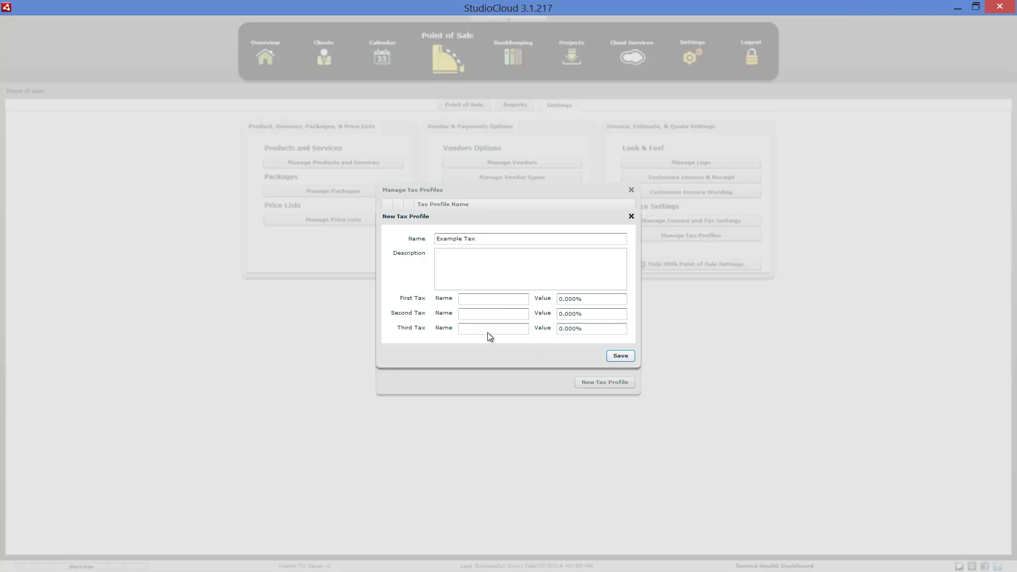
Step: Define the profile's first tax with the name "tax" and the value 1, and save the profile
click(492, 301)
text(tax)
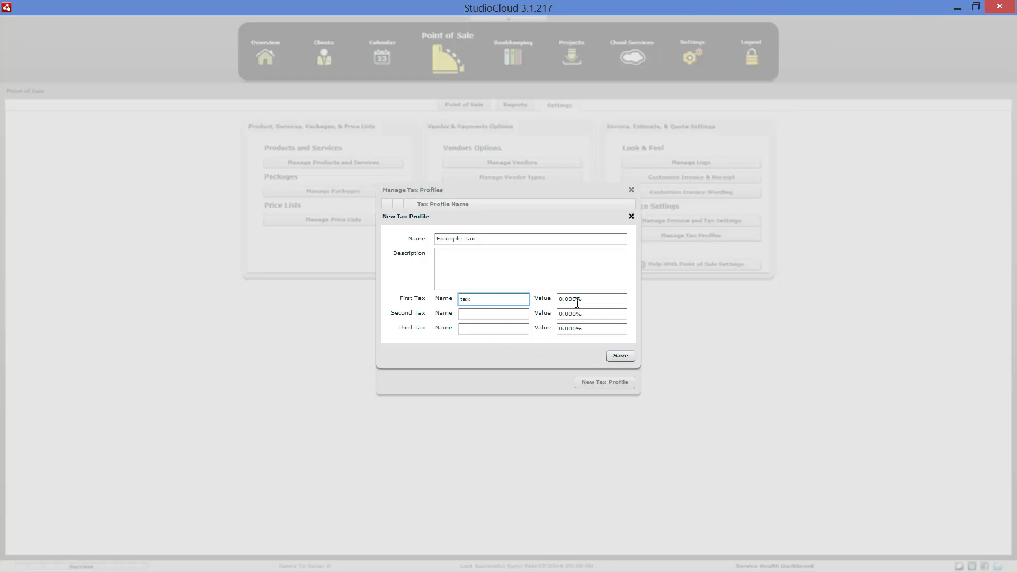
key(Tab)
text(1)
click(615, 356)
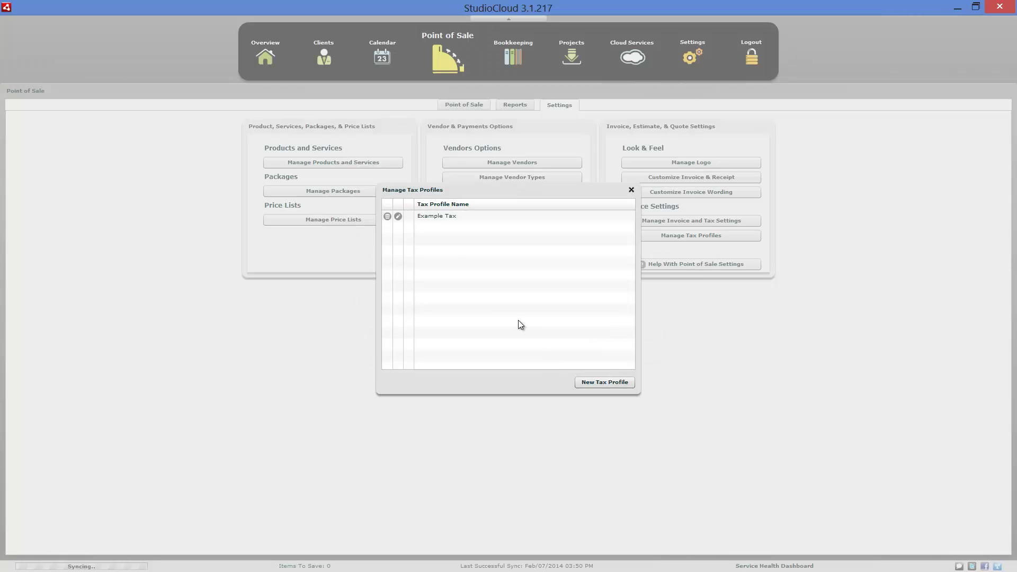
Step: Select the Example Tax profile in the list, close the tax profiles, and return to the invoices list
click(433, 215)
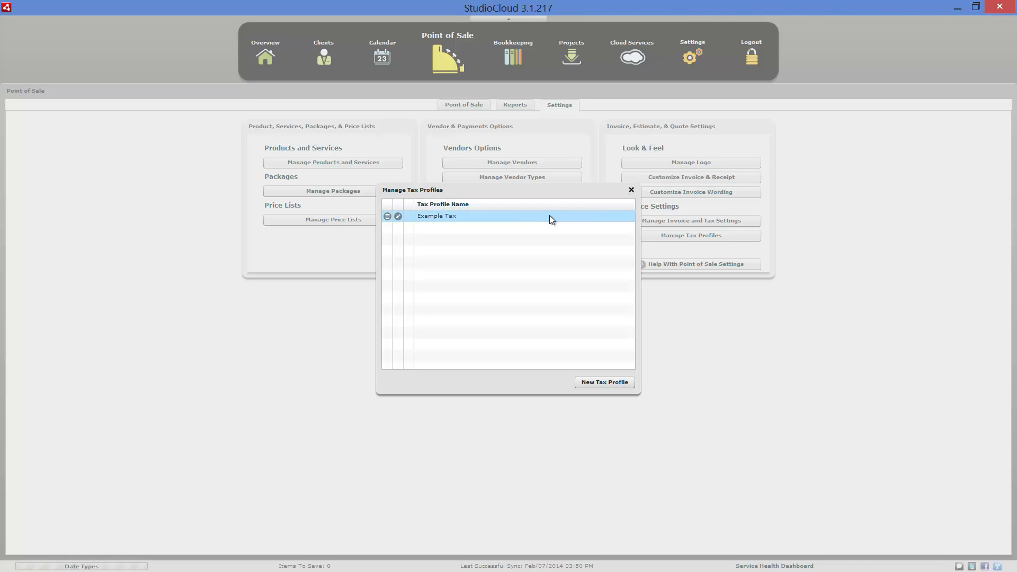
click(631, 191)
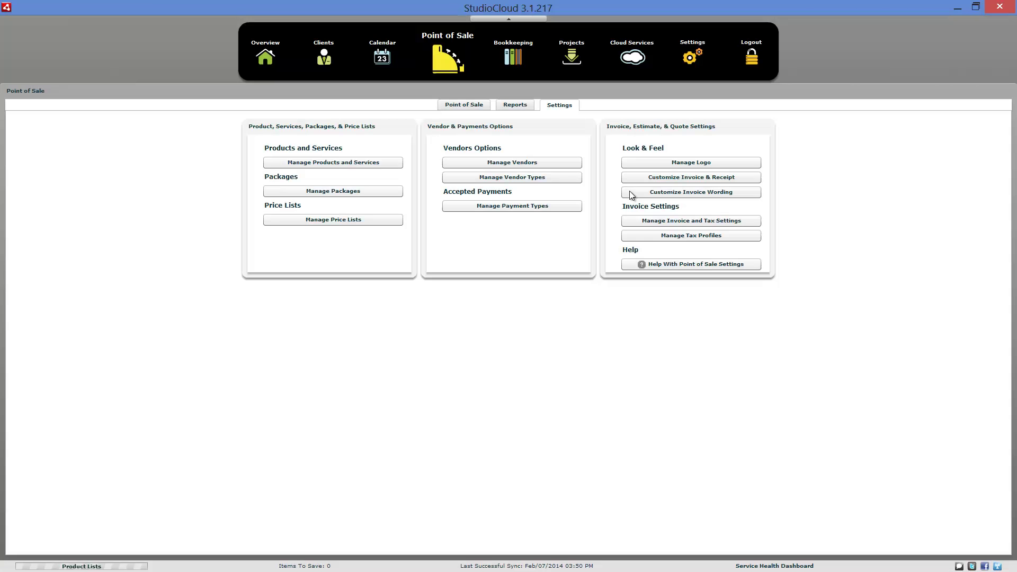
click(473, 106)
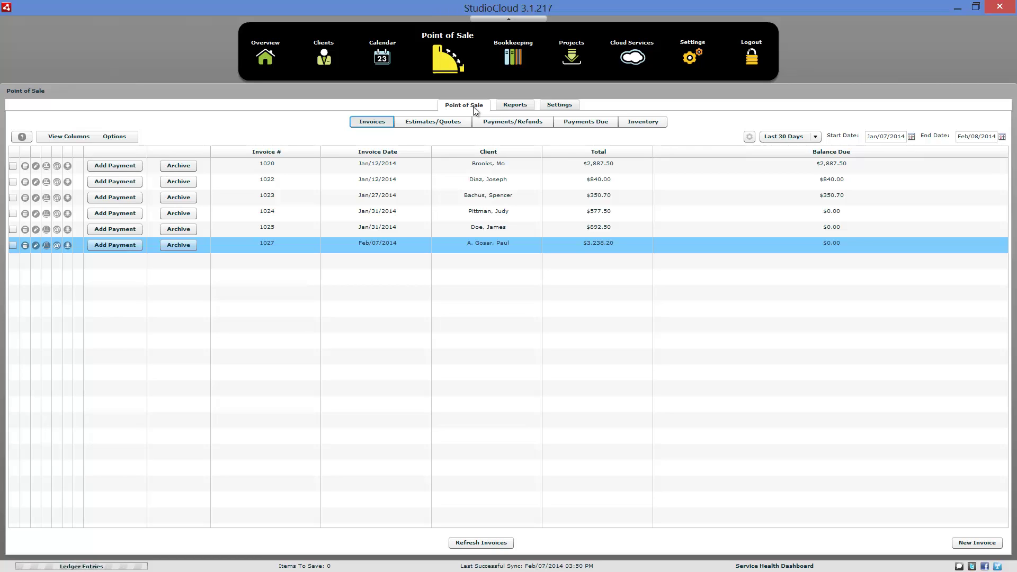